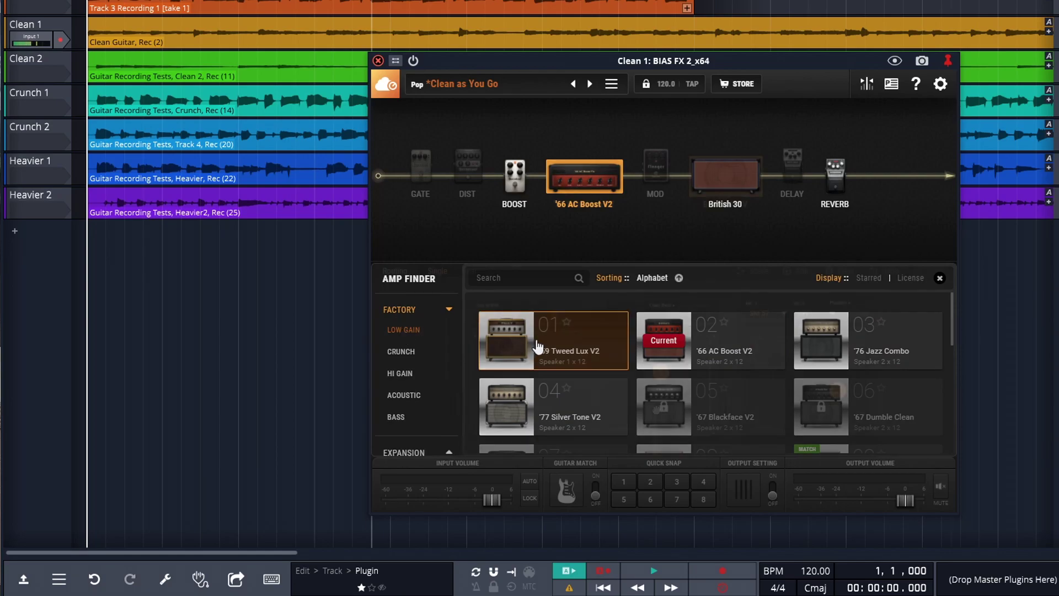
Step: Show the '66 AC Boost V2 amp panel, play the clean guitar track, then stop playback
left_click(539, 348)
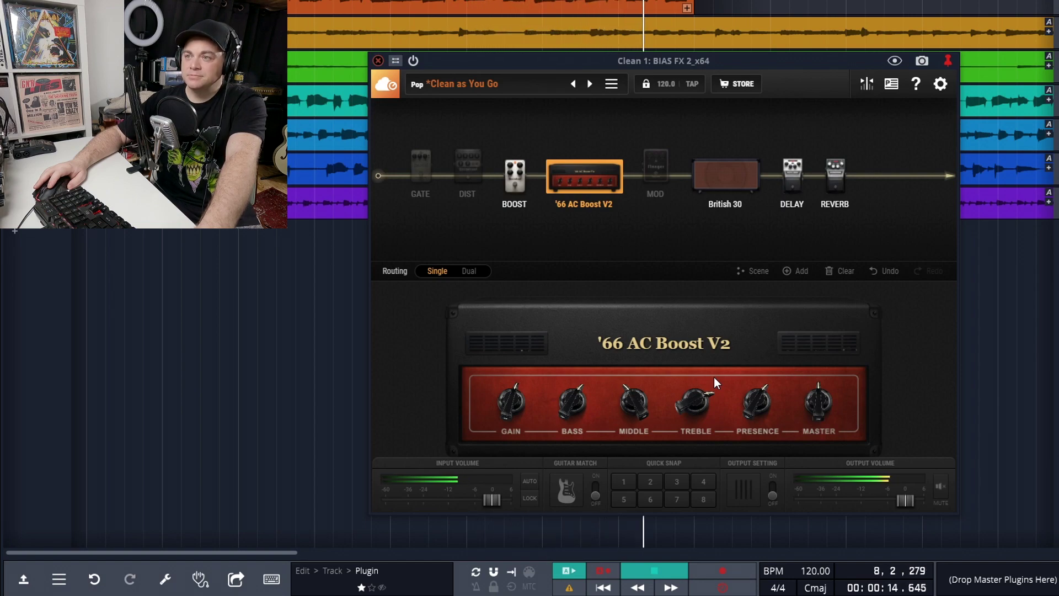
key("space")
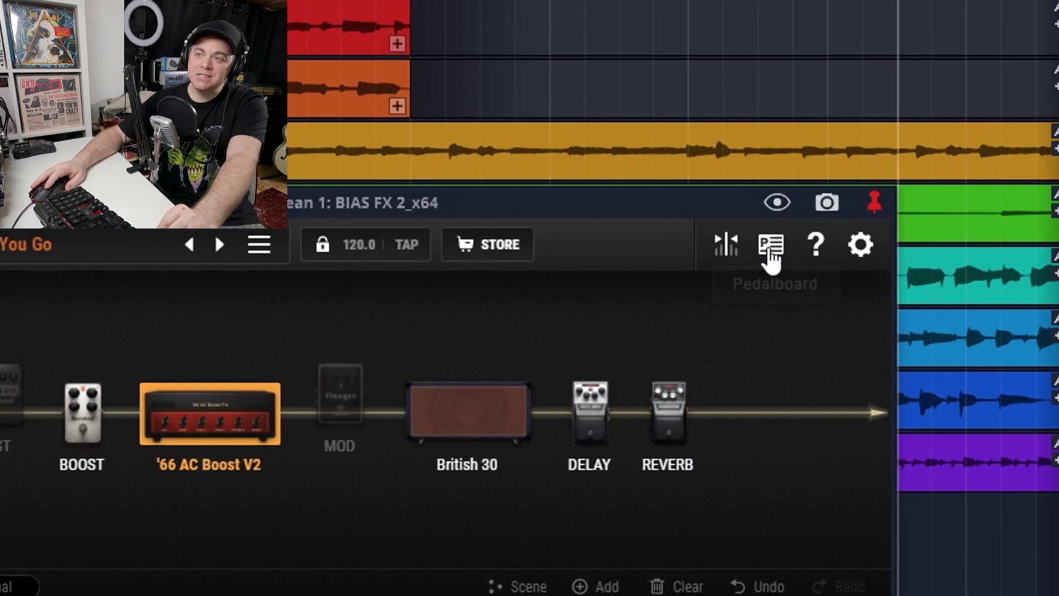
Step: On the pedalboard, view the Digital Delay close-up, switch on the Booster, then return to the chain
left_click(891, 83)
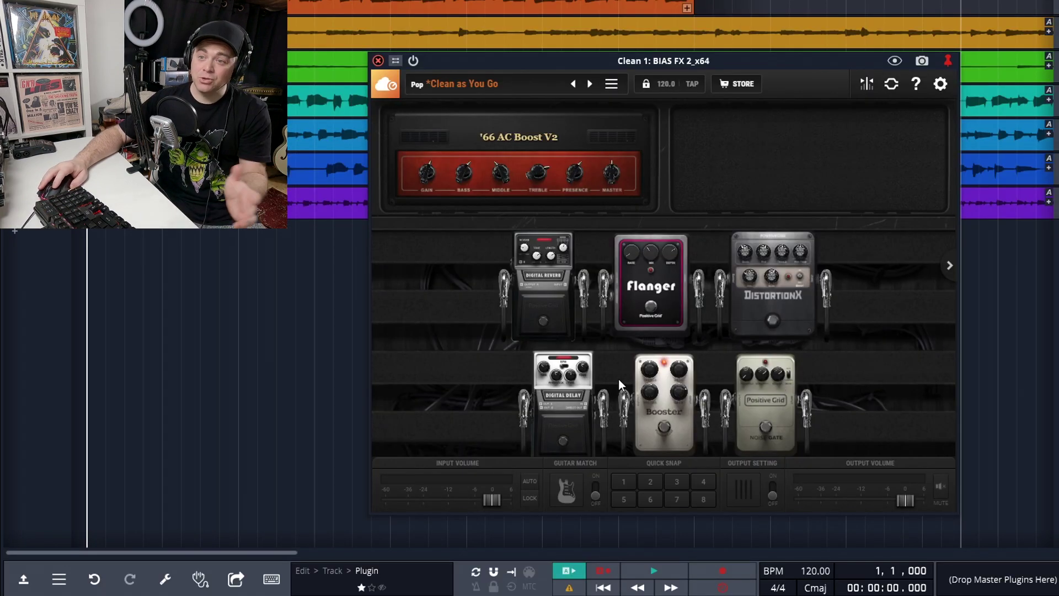
left_click(567, 389)
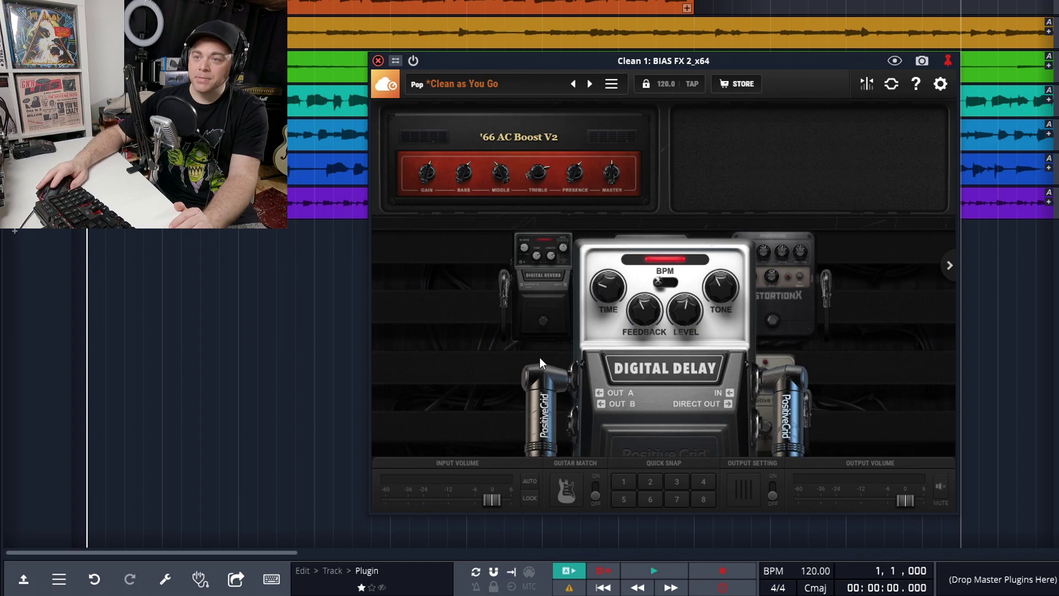
left_click(448, 329)
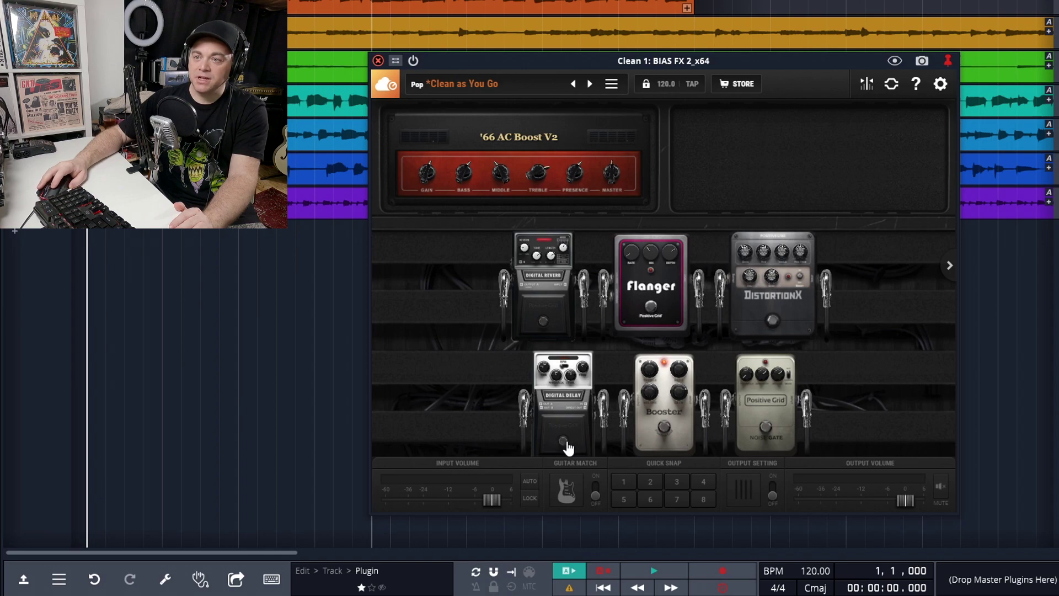
left_click(665, 429)
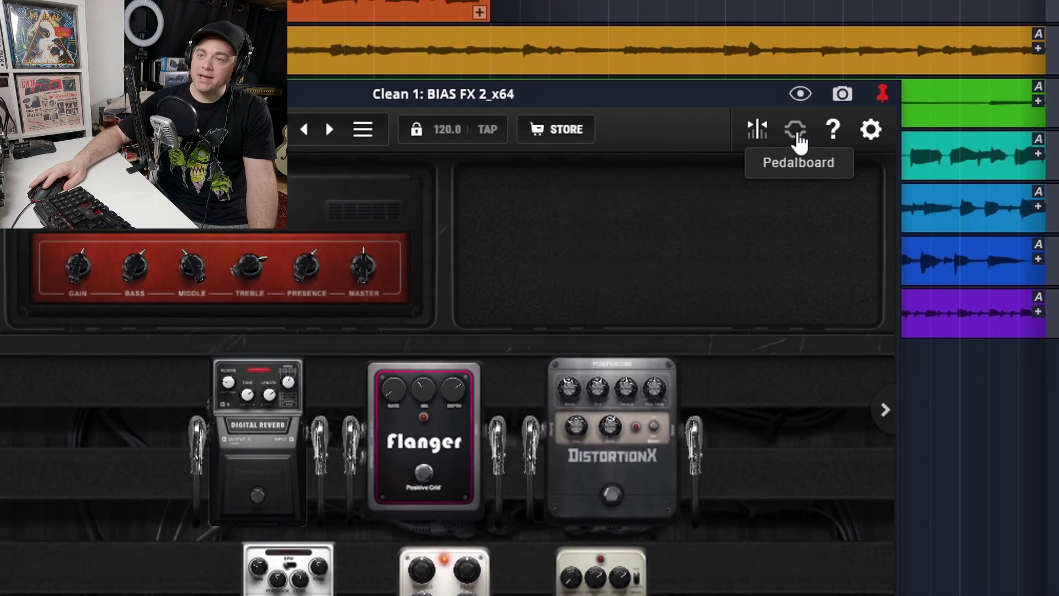
left_click(797, 137)
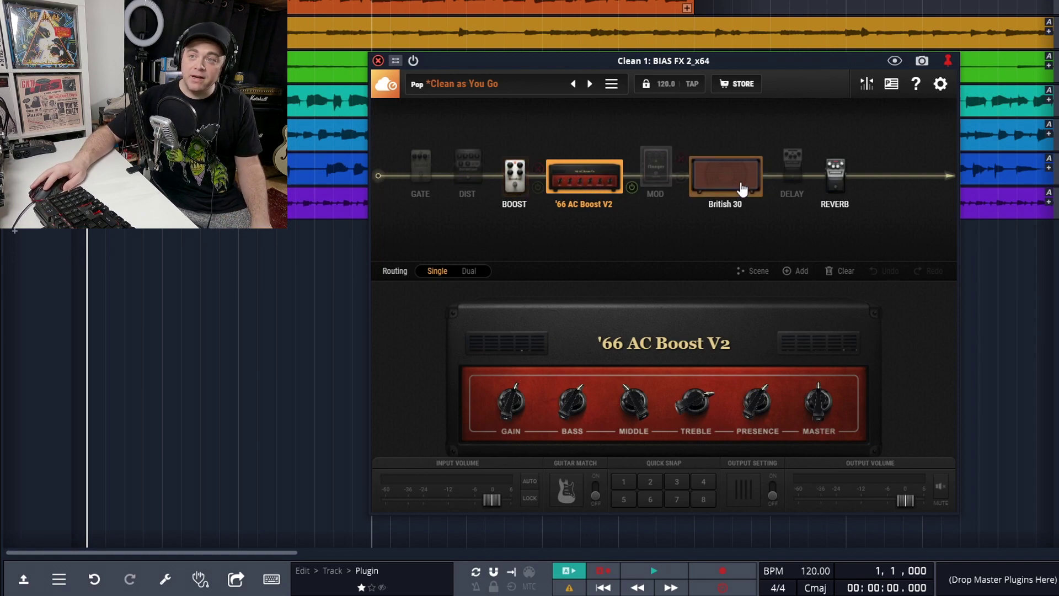
Step: Browse Amp Finder's Crunch, Hi Gain, Acoustic, Bass and Low Gain amps, loading the '59 Tweed Lux V2
left_click(577, 178)
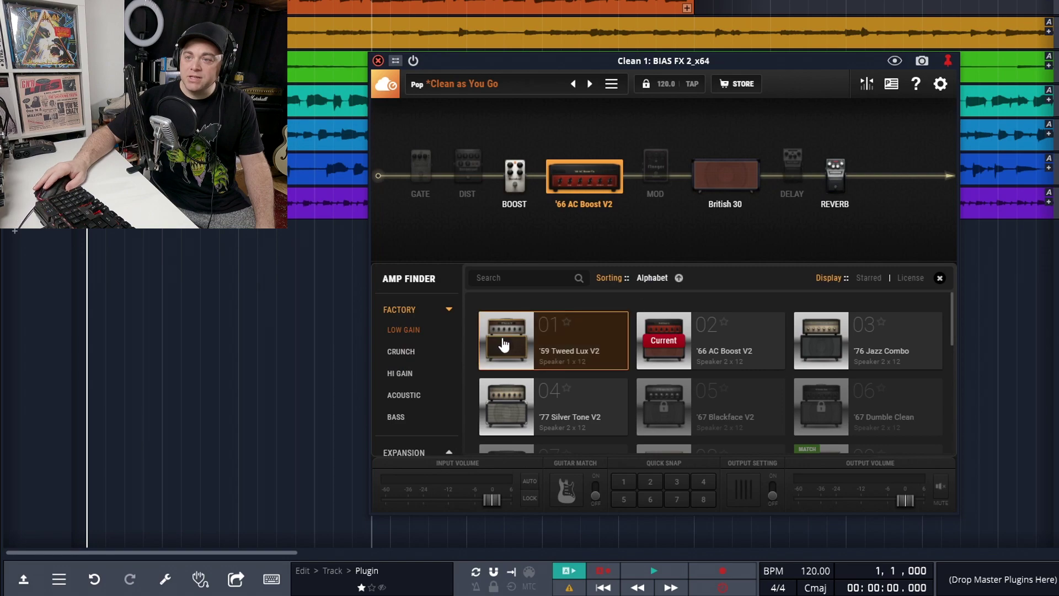
scroll(607, 358, "down", 3)
scroll(607, 359, "up", 3)
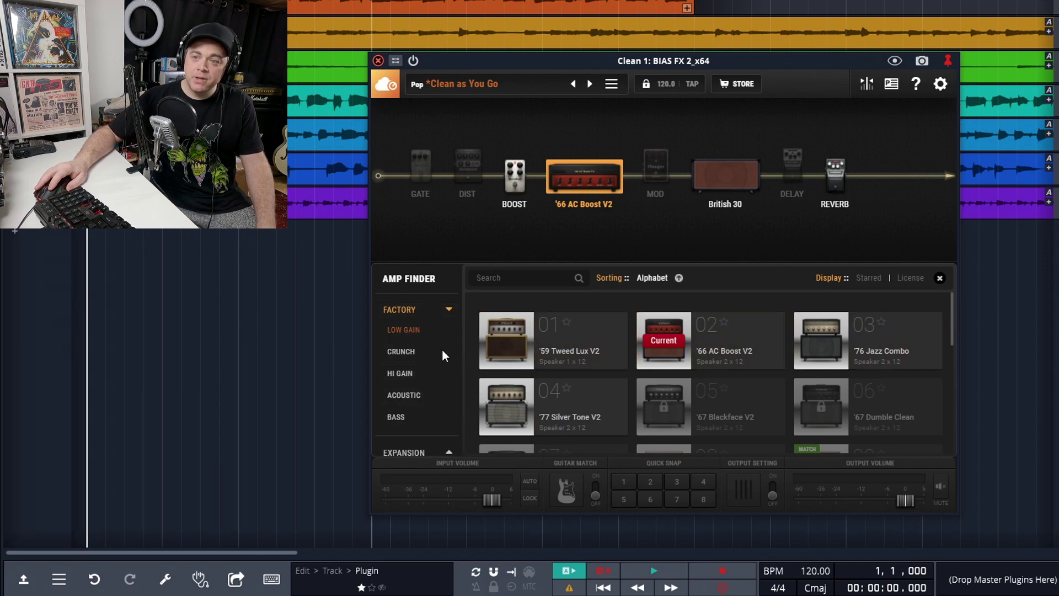
left_click(408, 359)
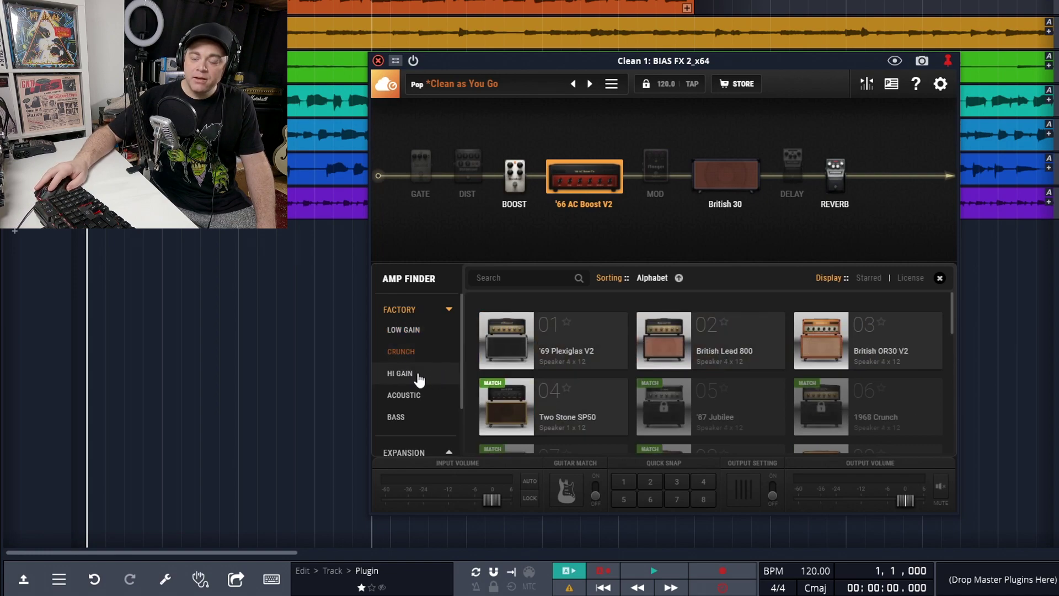
left_click(400, 373)
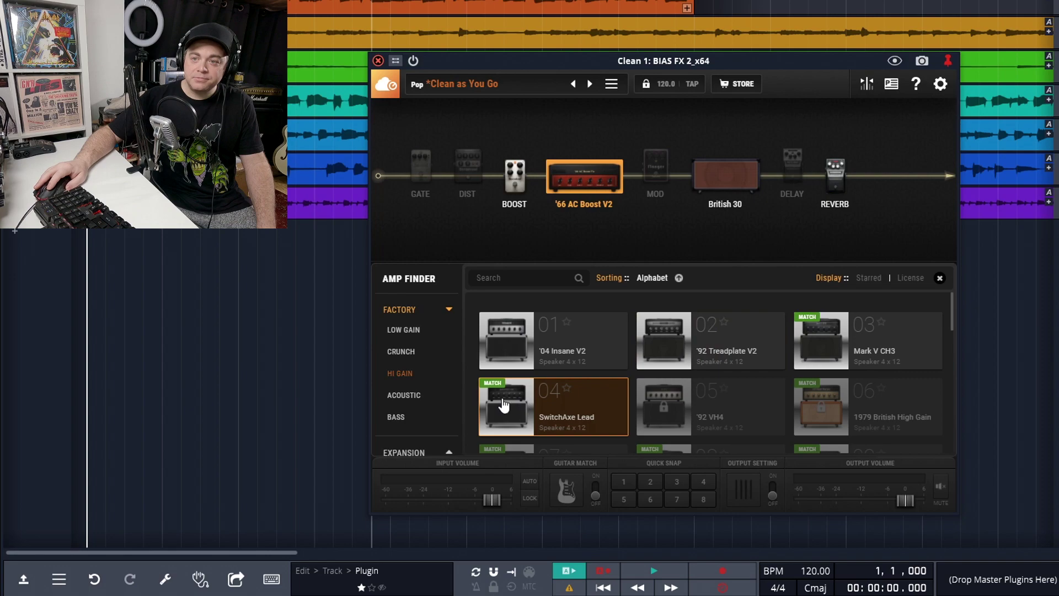
left_click(401, 396)
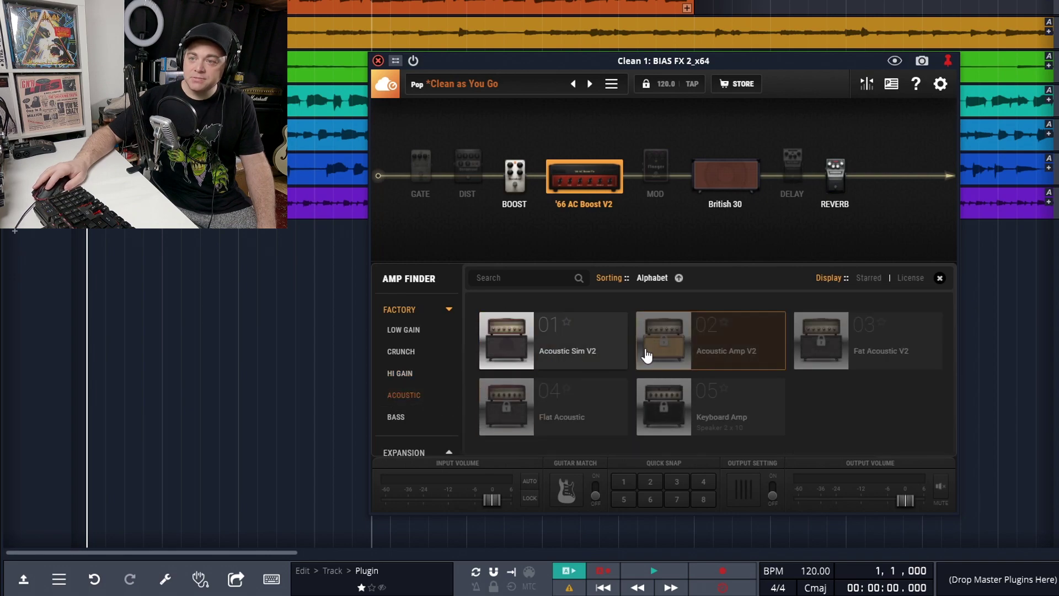
left_click(422, 417)
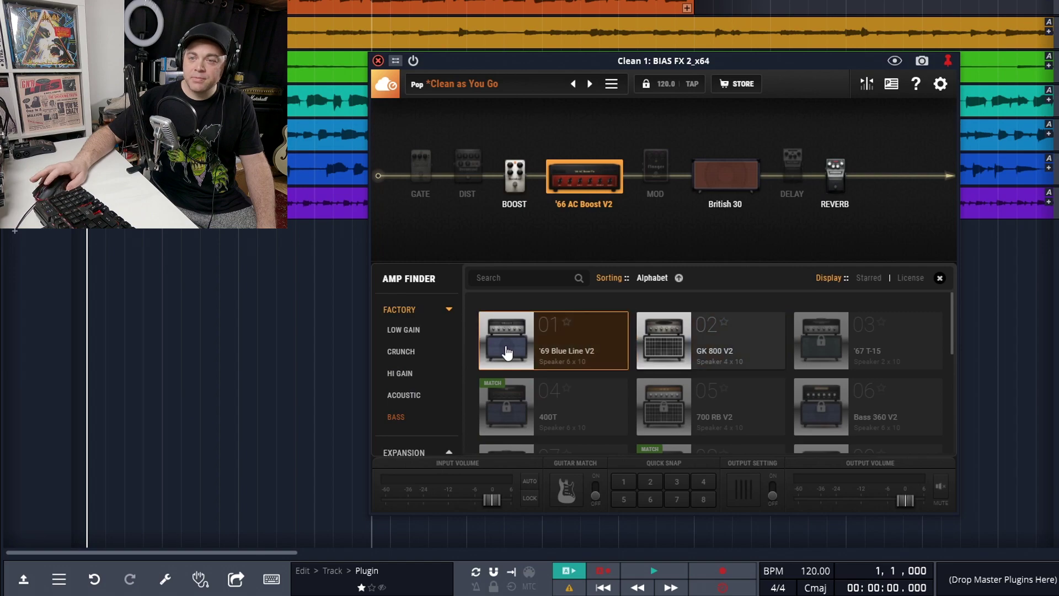
left_click(410, 333)
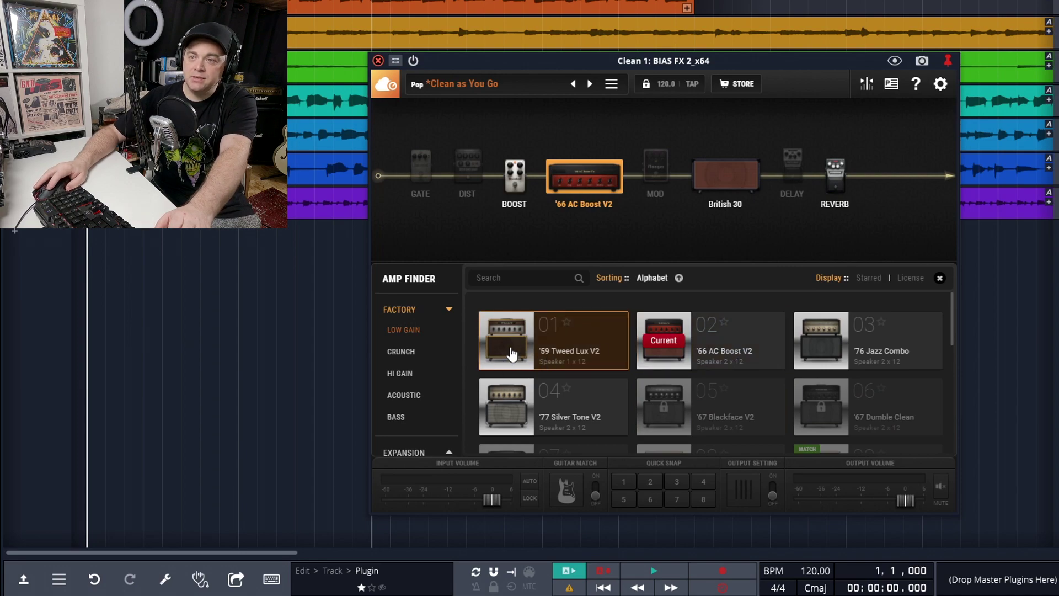
left_click(510, 352)
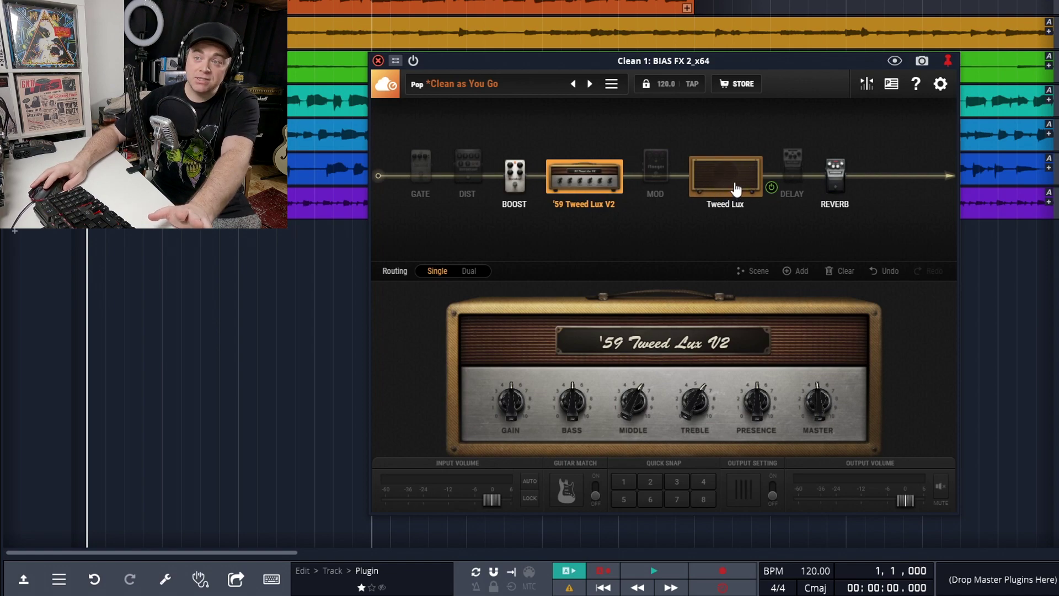
Step: Replace the Tweed Lux cab with the four-speaker British G12V cabinet
left_click(733, 182)
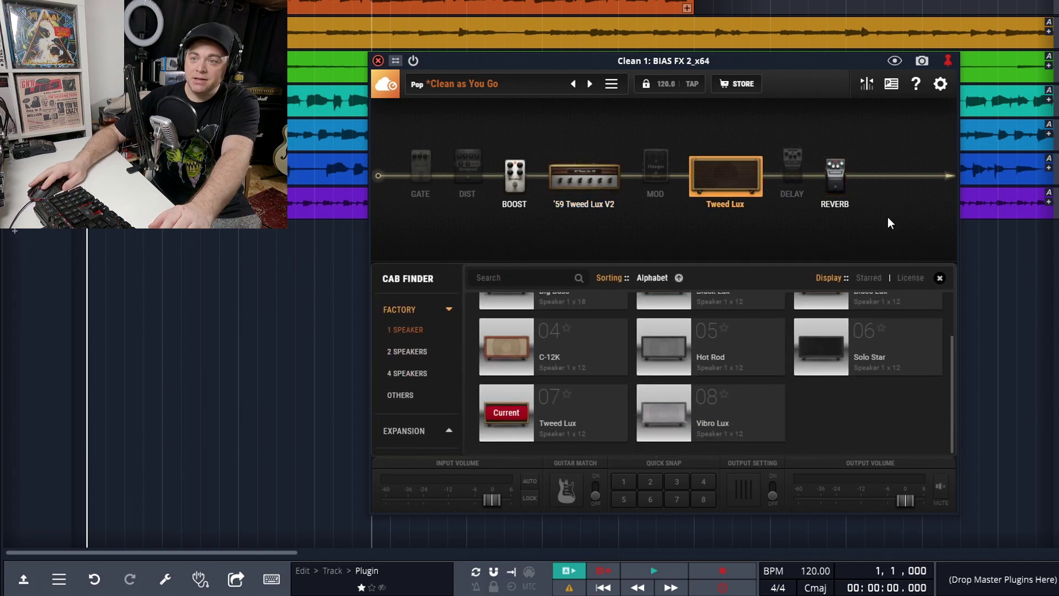
scroll(640, 383, "up", 2)
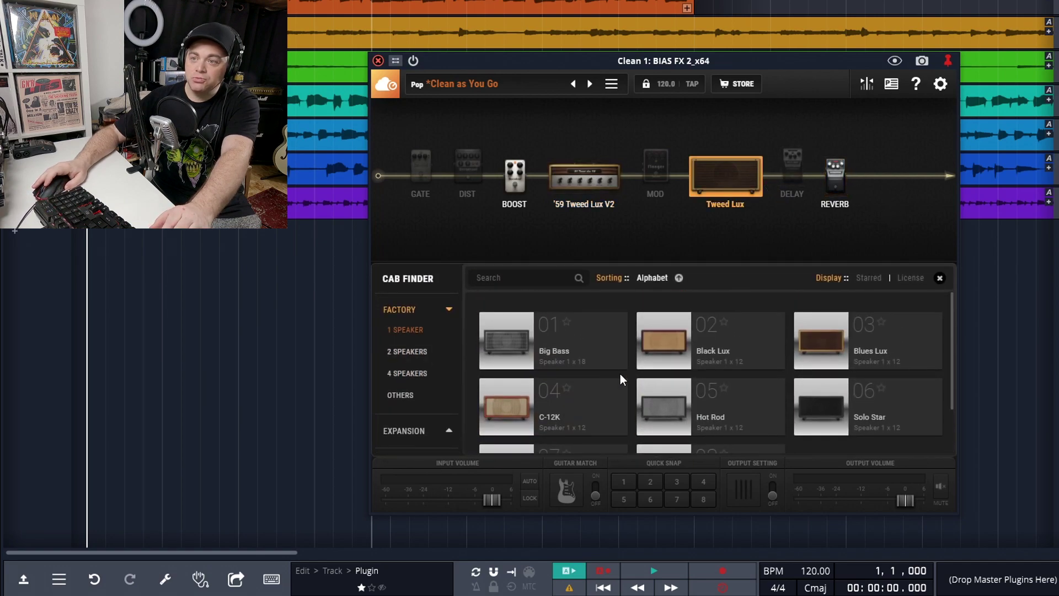
scroll(549, 349, "down", 2)
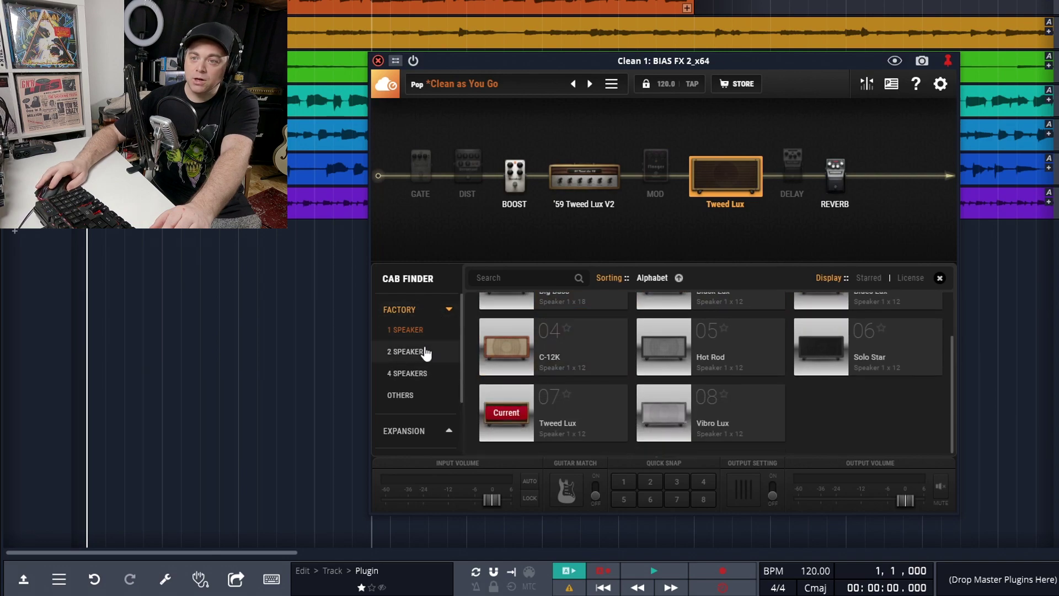
left_click(419, 373)
scroll(568, 388, "up", 2)
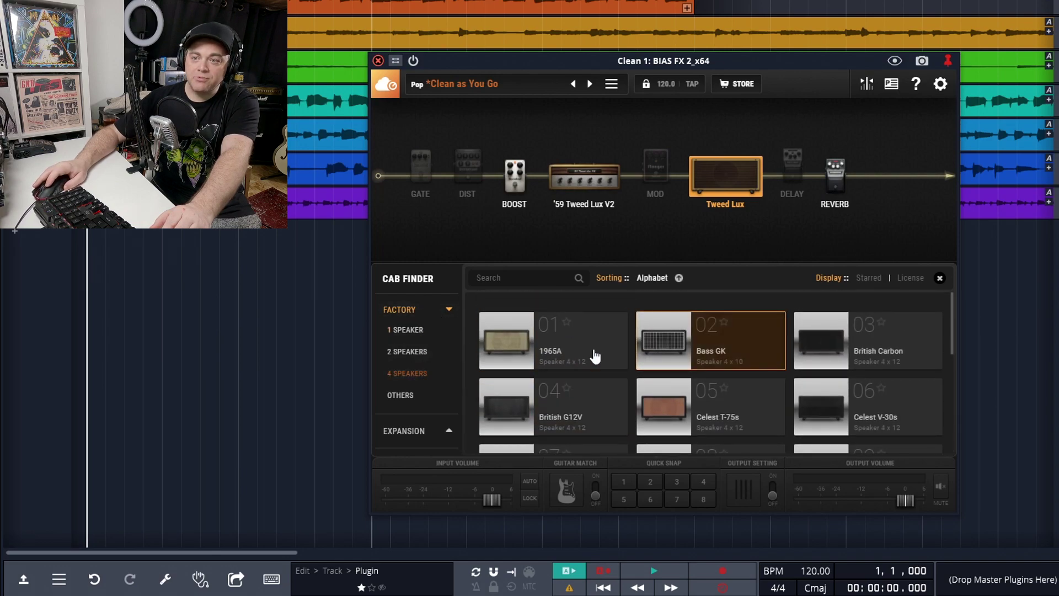
left_click(526, 411)
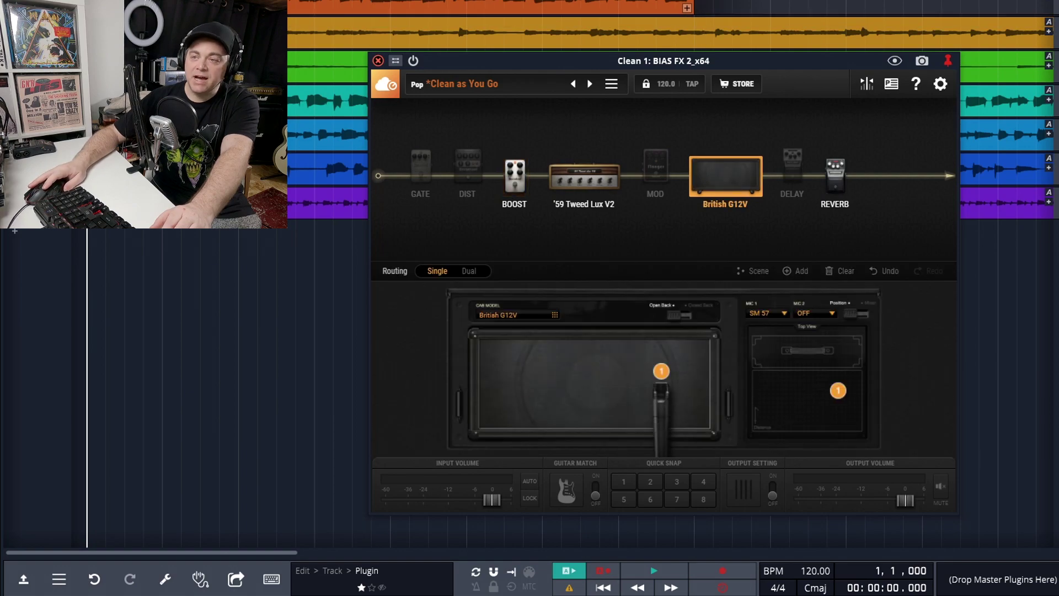
Step: Audition the British G12V cab and move mic 1 across the speaker cone
key("space")
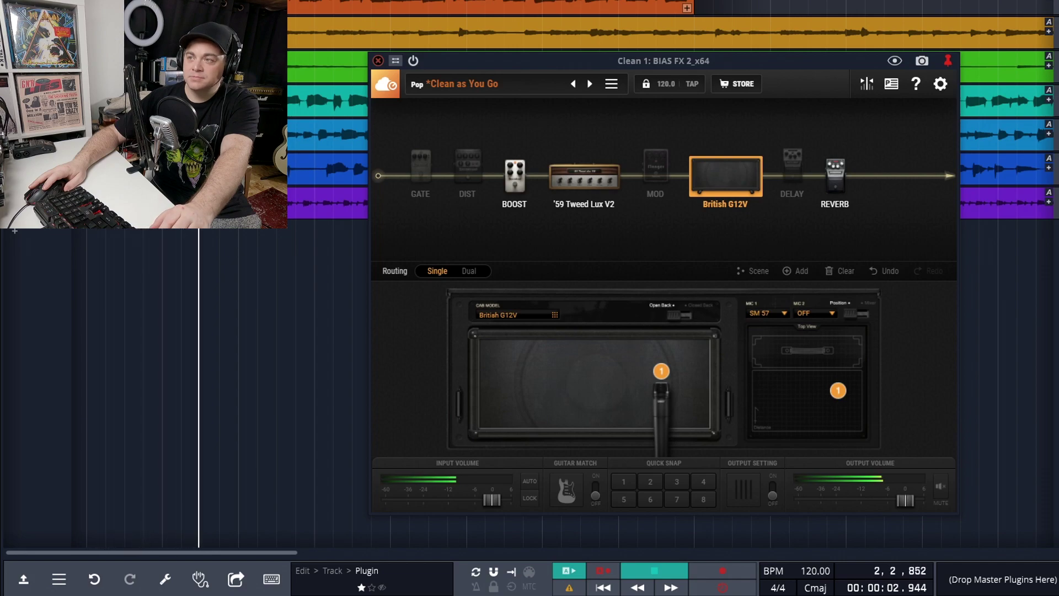
key("space")
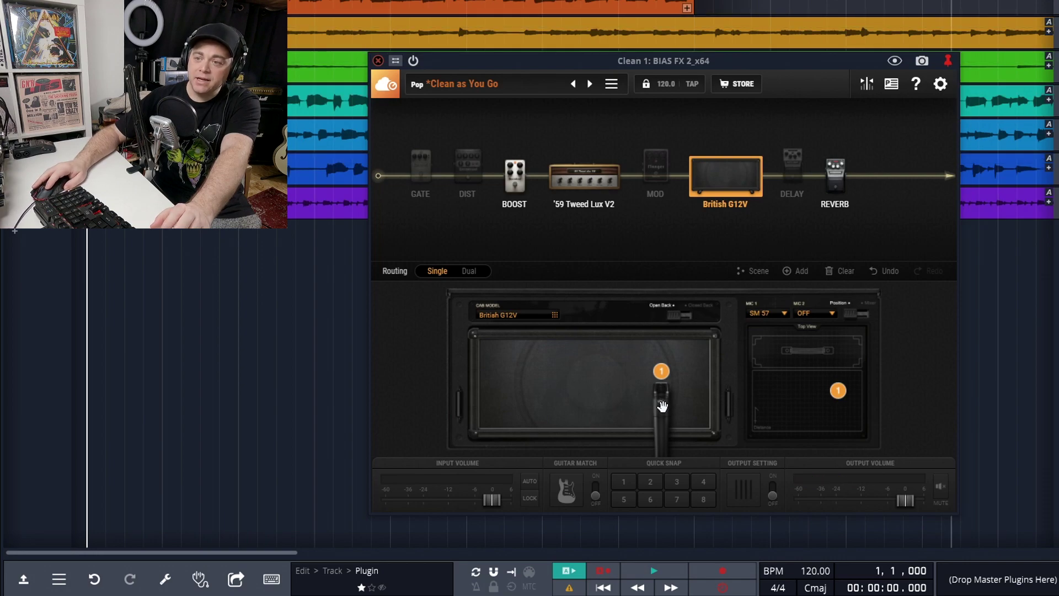
left_click_drag(656, 410, 630, 415)
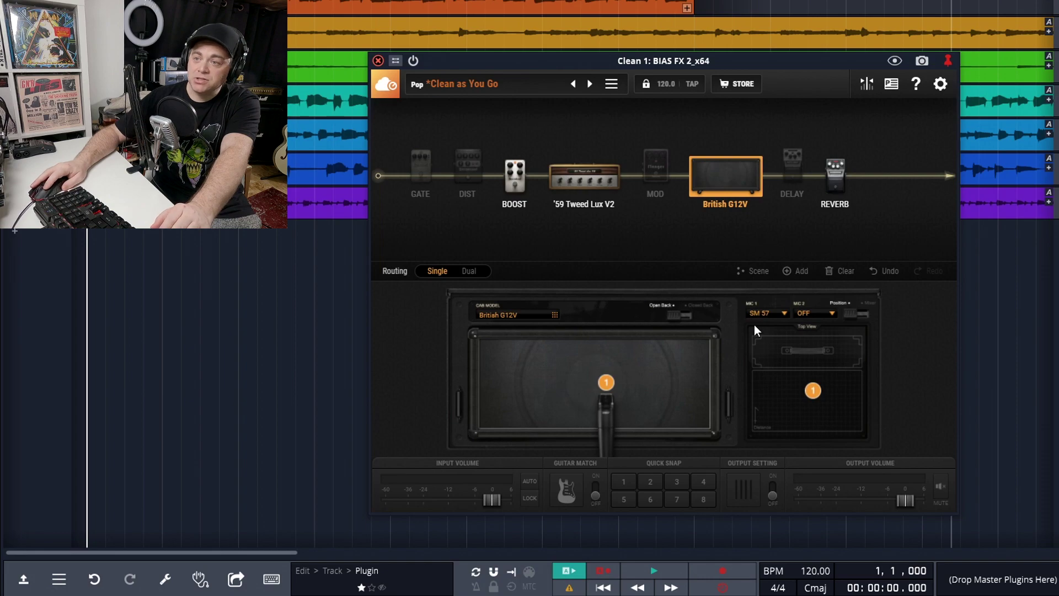
Step: Switch mic 1 to the R121 ribbon mic and nudge it right while auditioning
left_click(767, 314)
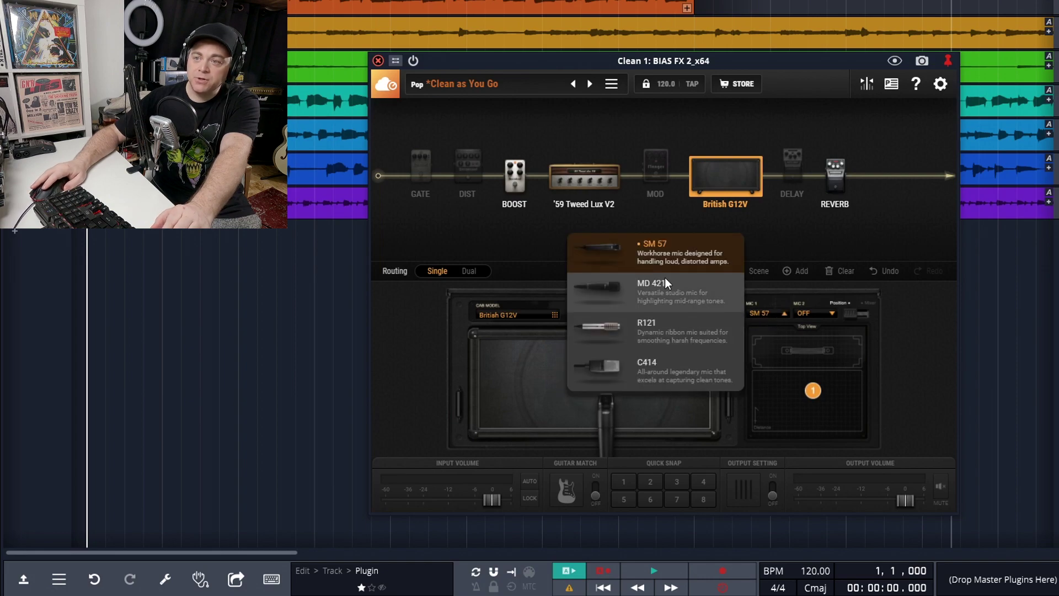
left_click(654, 333)
key("space")
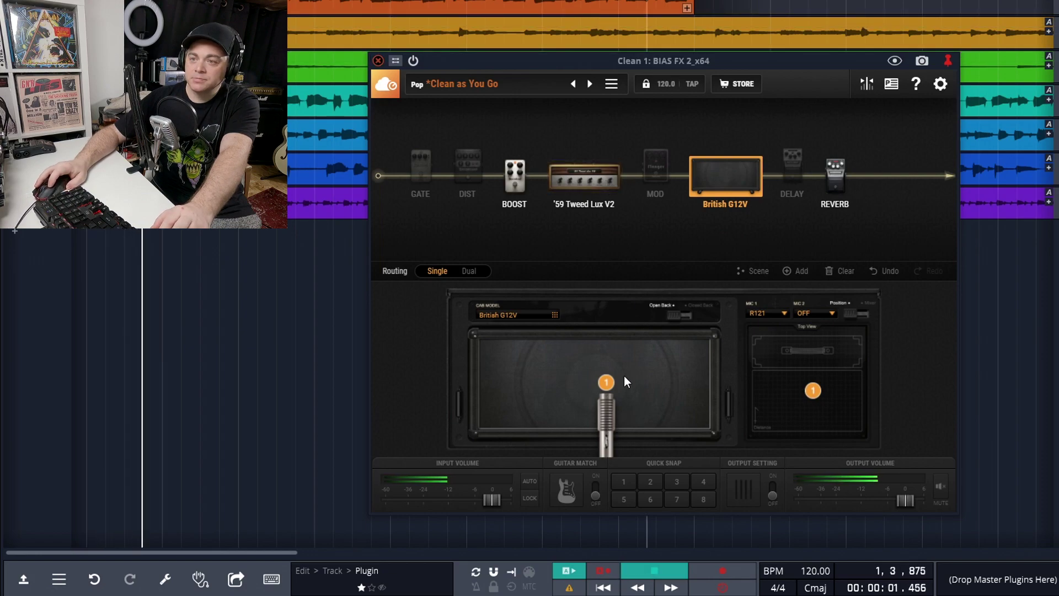
left_click_drag(607, 410, 642, 417)
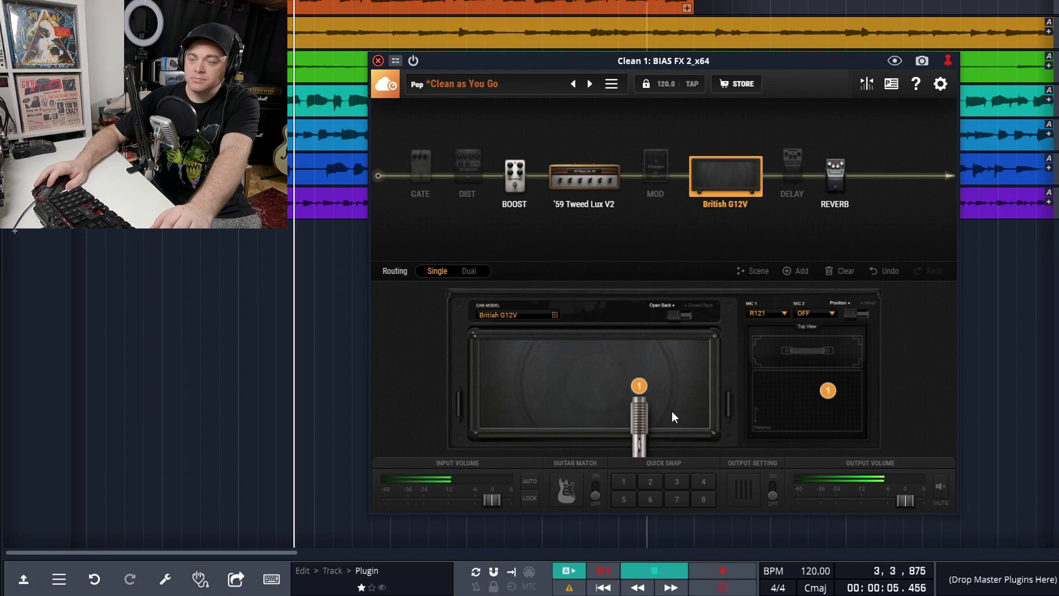
key("space")
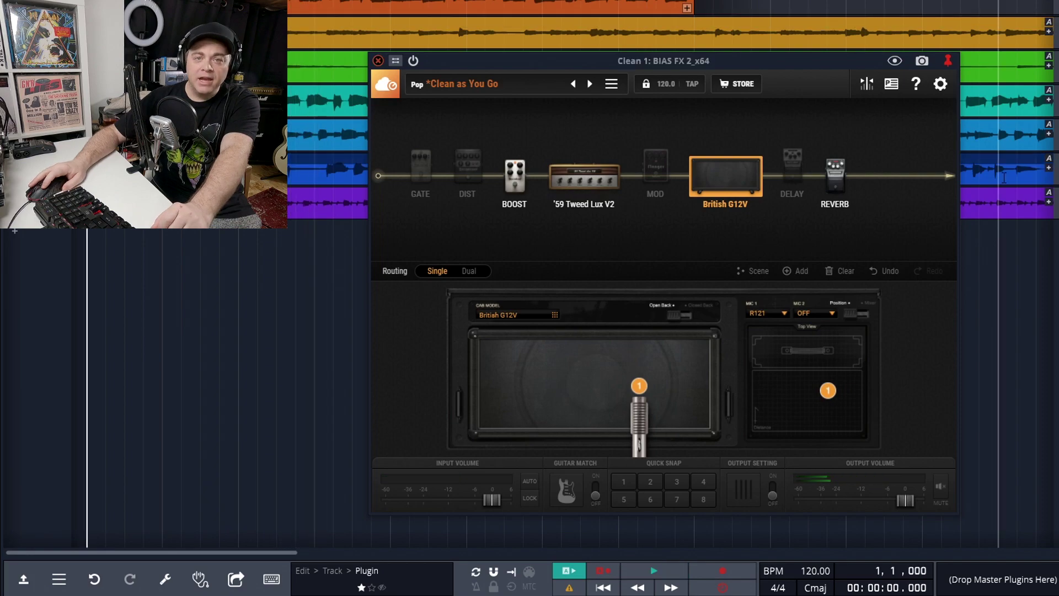
Step: Add an SM 57 as the second mic and move it left on the speaker
left_click(831, 315)
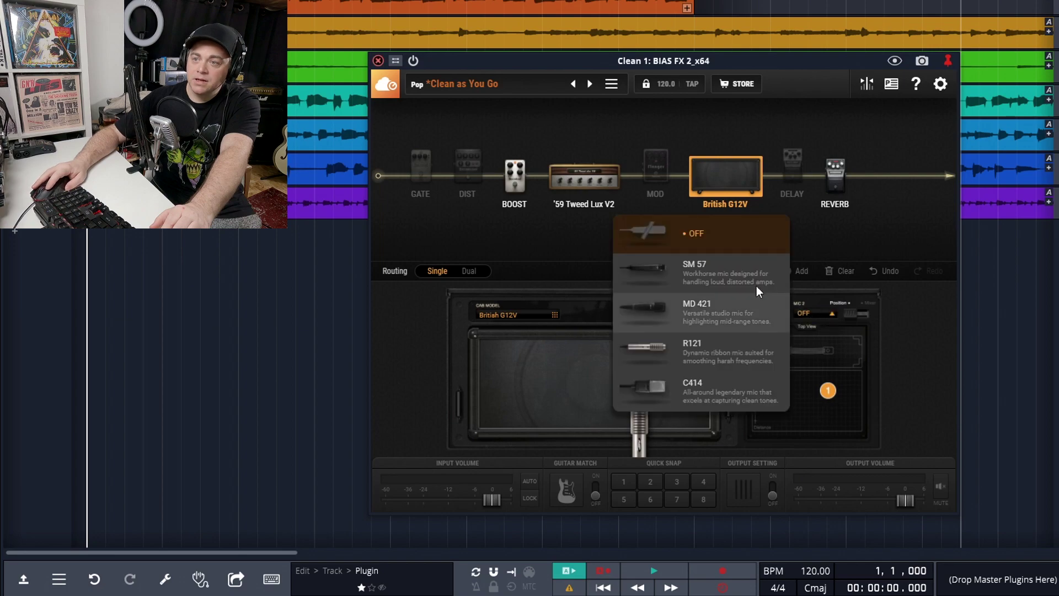
left_click(701, 261)
left_click_drag(650, 439, 553, 440)
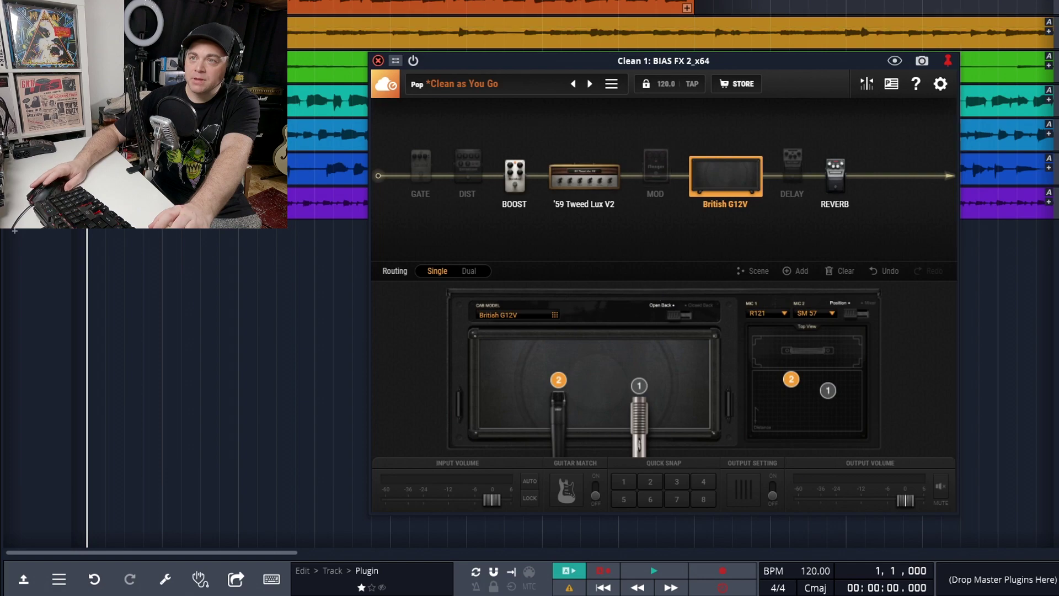
Step: Audition the two-mic tone, show the mic level mixer, then switch to the Crunch 2 track
key("space")
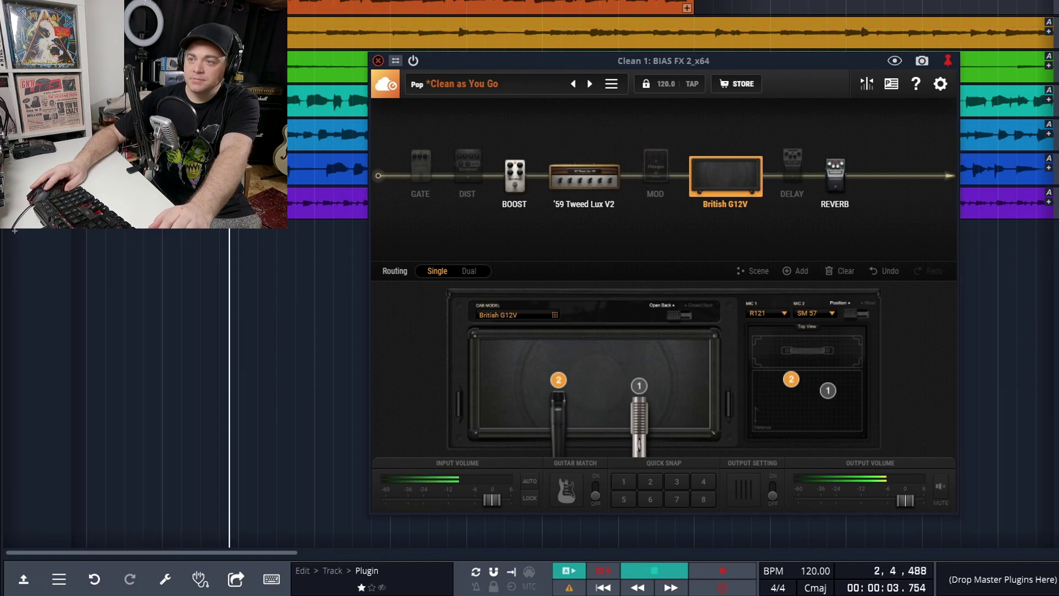
key("space")
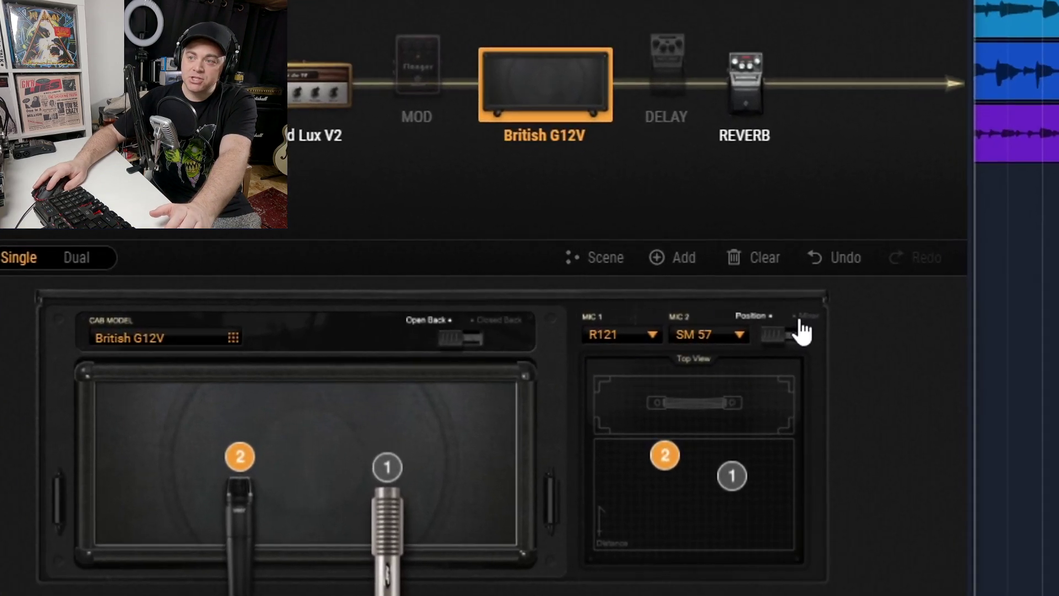
left_click(865, 309)
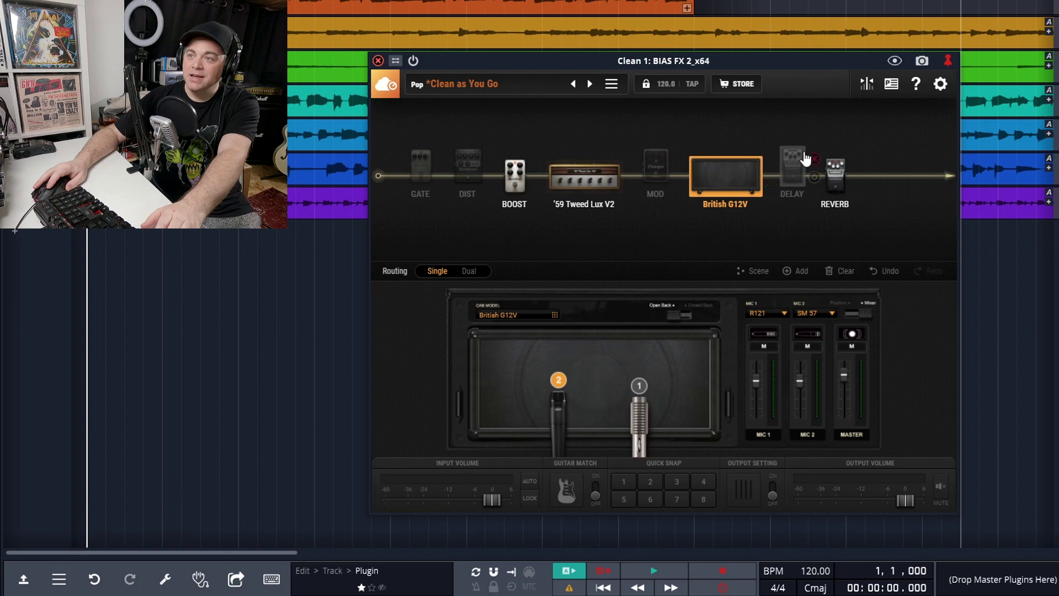
key("Down")
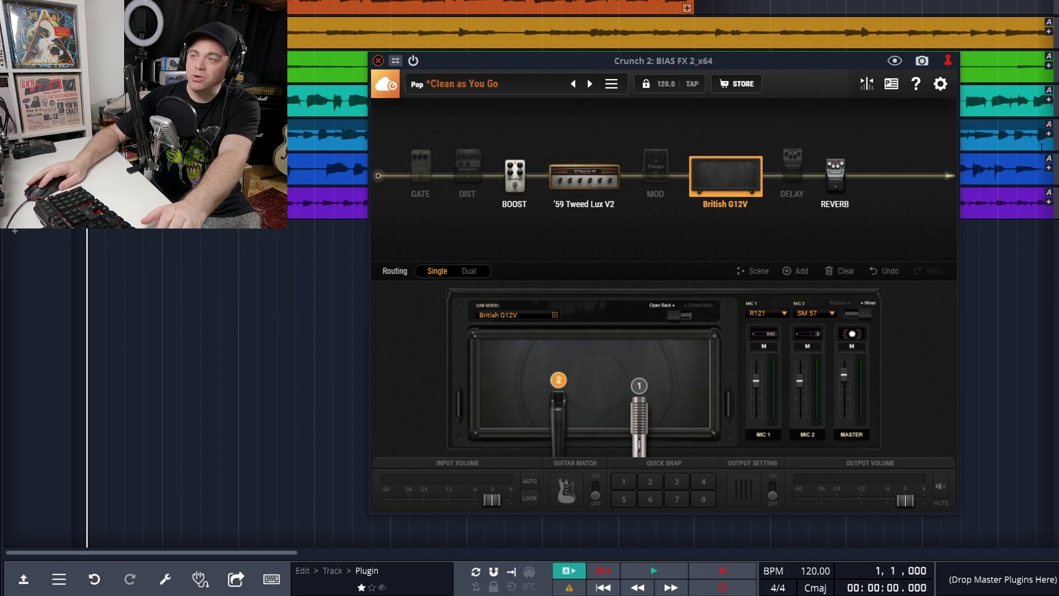
Step: Browse the Blues, Rock and Metal banks, load Rock preset British Dirt and start playback
left_click(542, 90)
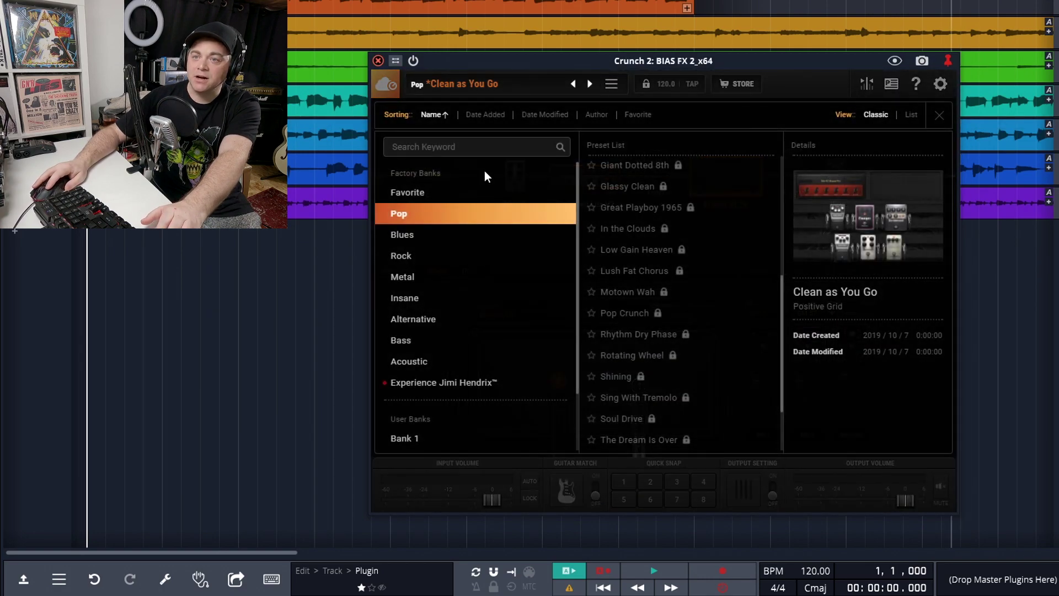
left_click(490, 235)
left_click(429, 256)
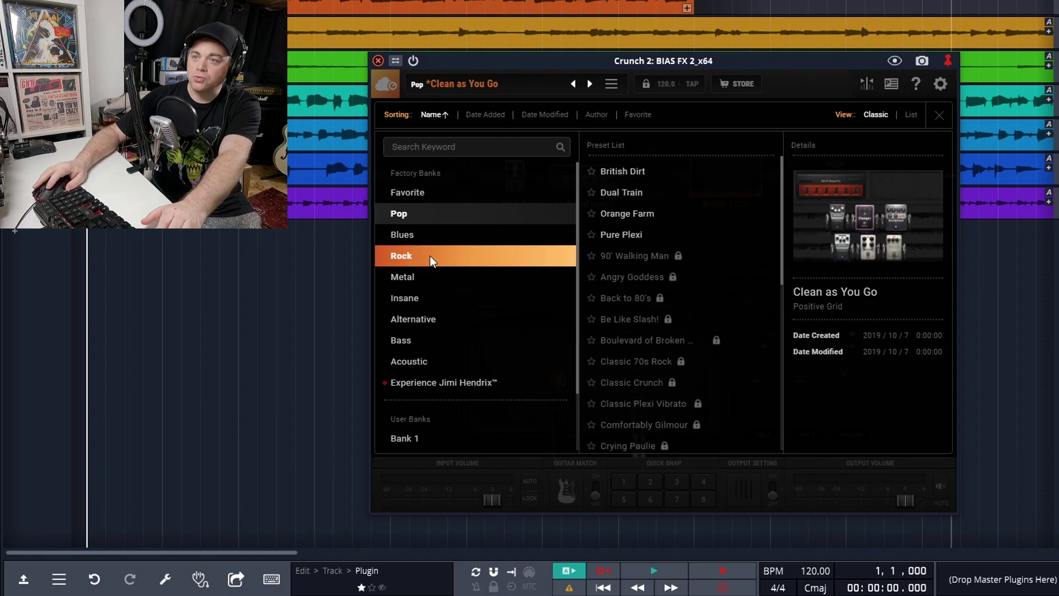
left_click(441, 276)
left_click(624, 192)
left_click(475, 255)
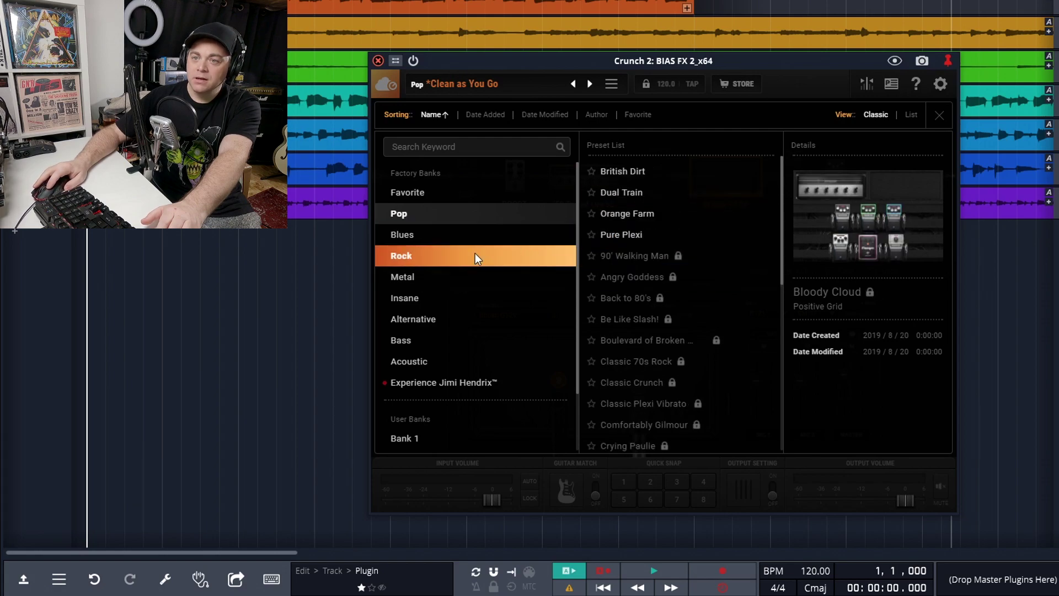
left_click(613, 256)
left_click(629, 192)
left_click(639, 171)
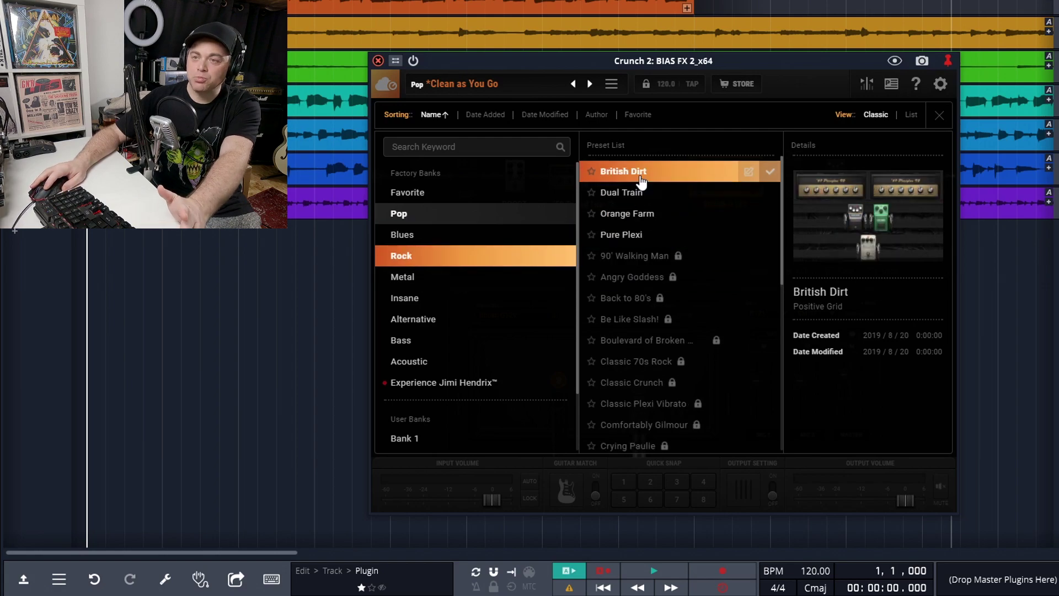
left_click(634, 192)
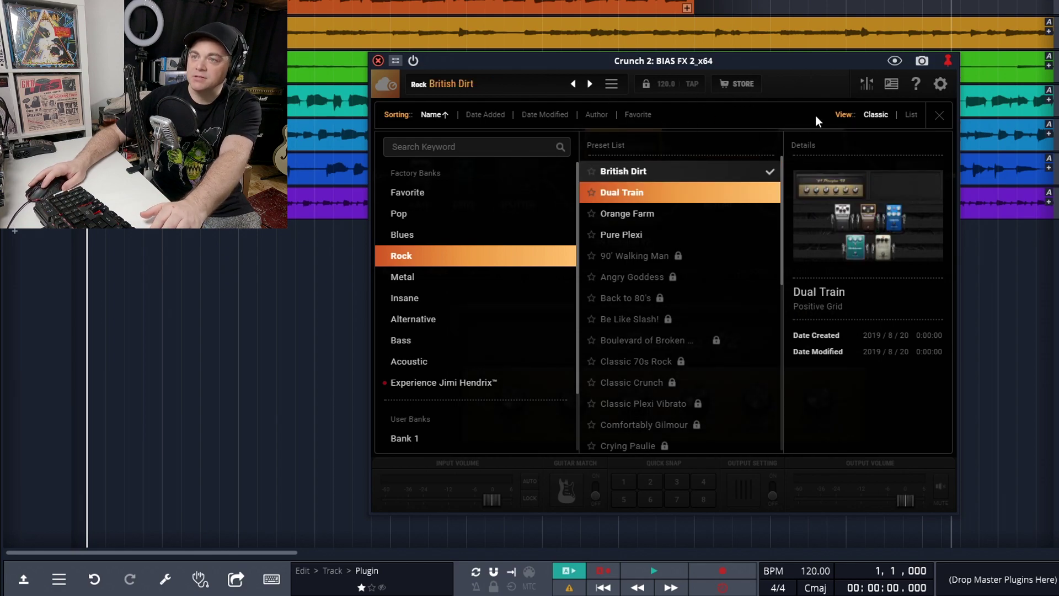
left_click(939, 117)
key("space")
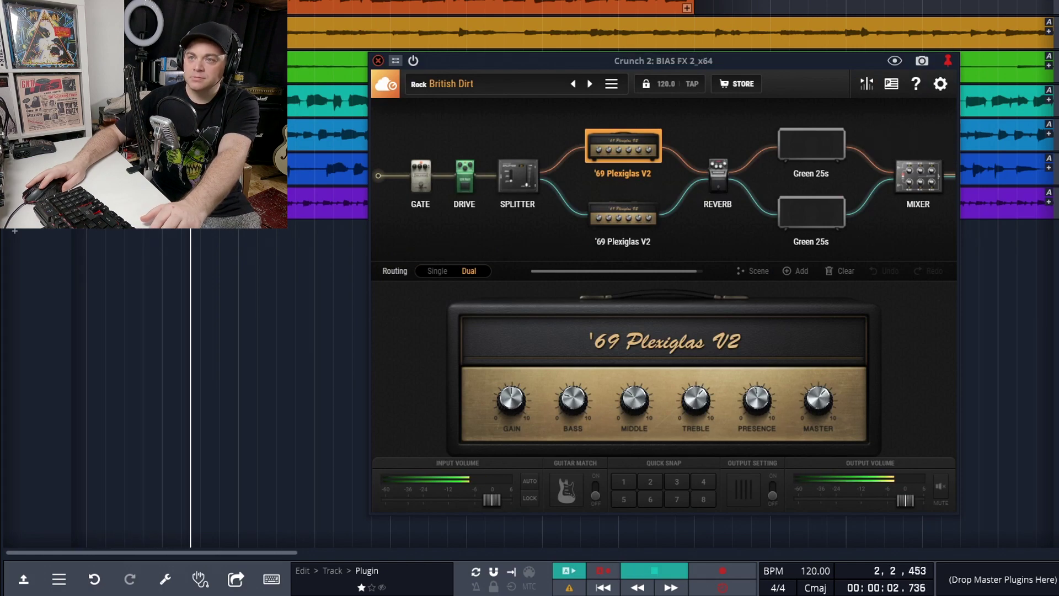
Step: Load the Rock presets Dual Train and then Orange Farm
left_click(531, 89)
left_click(627, 213)
left_click(622, 192)
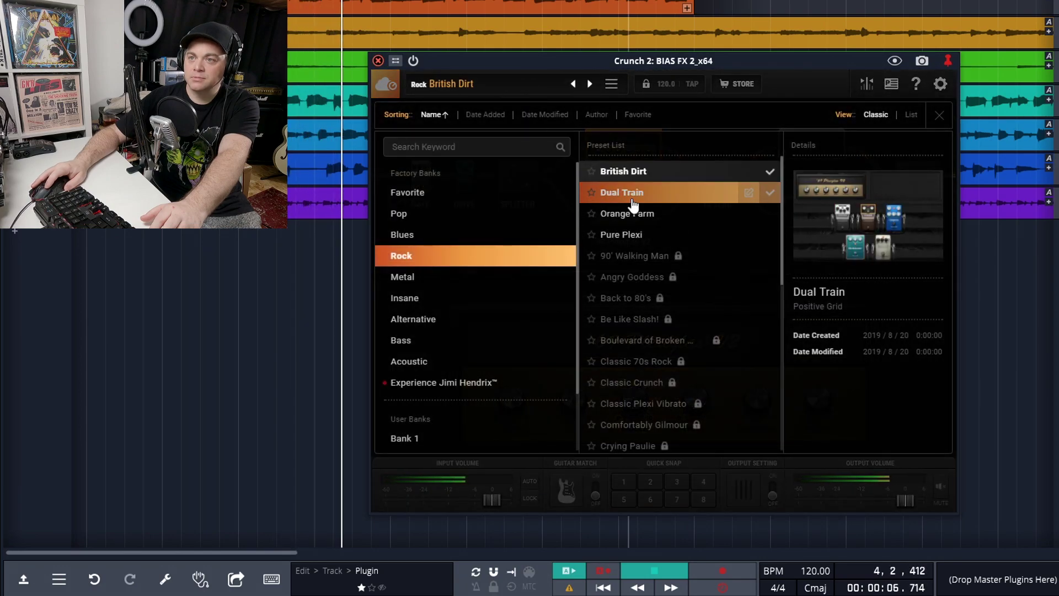
double_click(621, 192)
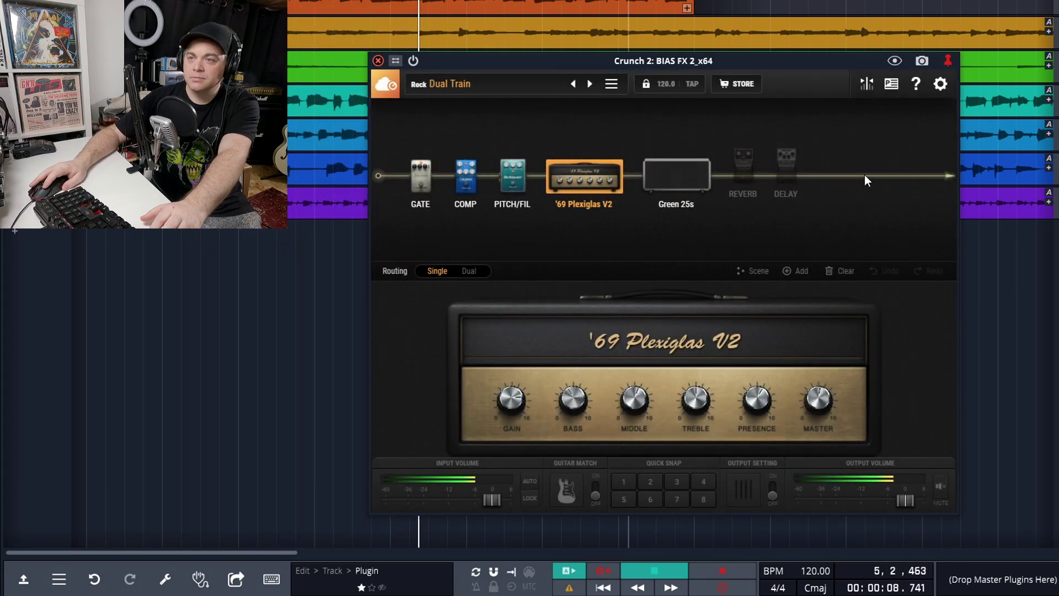
left_click(504, 86)
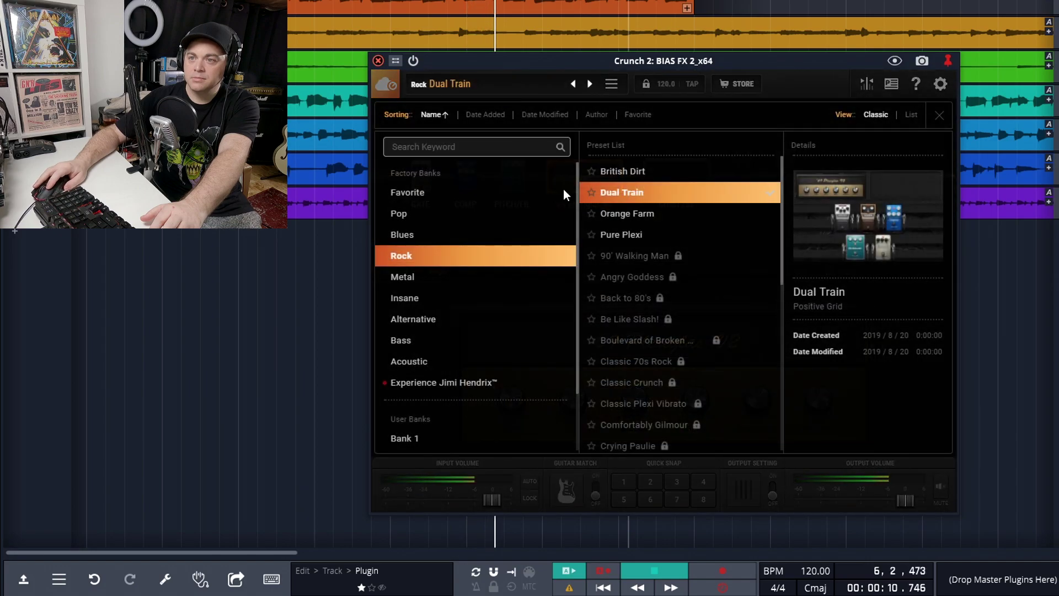
left_click(627, 213)
double_click(634, 216)
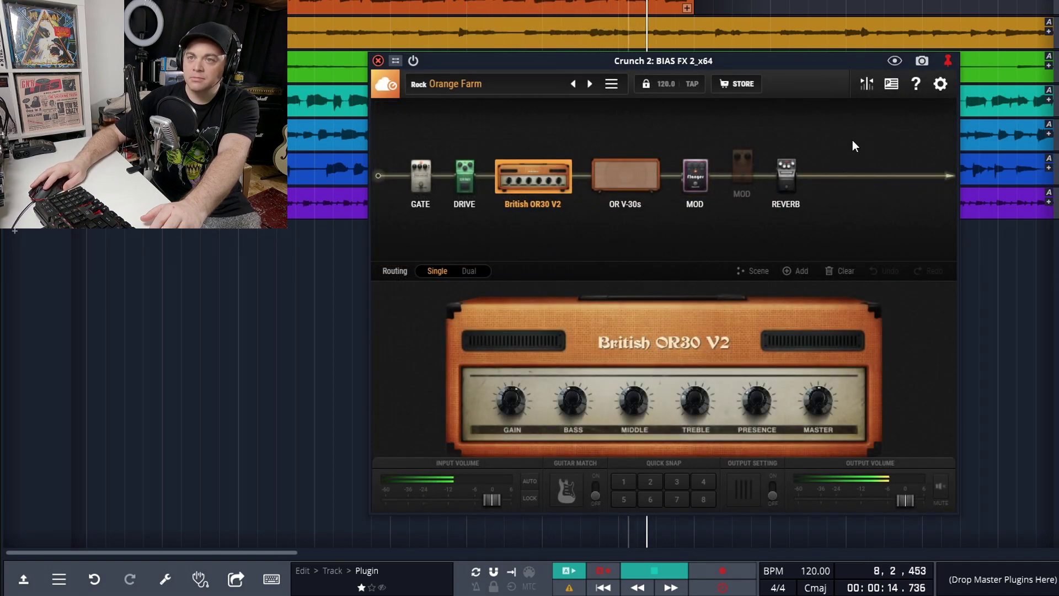
Step: Load the Pure Plexi preset, stop playback and close the plugin window
left_click(499, 87)
left_click(659, 234)
double_click(659, 236)
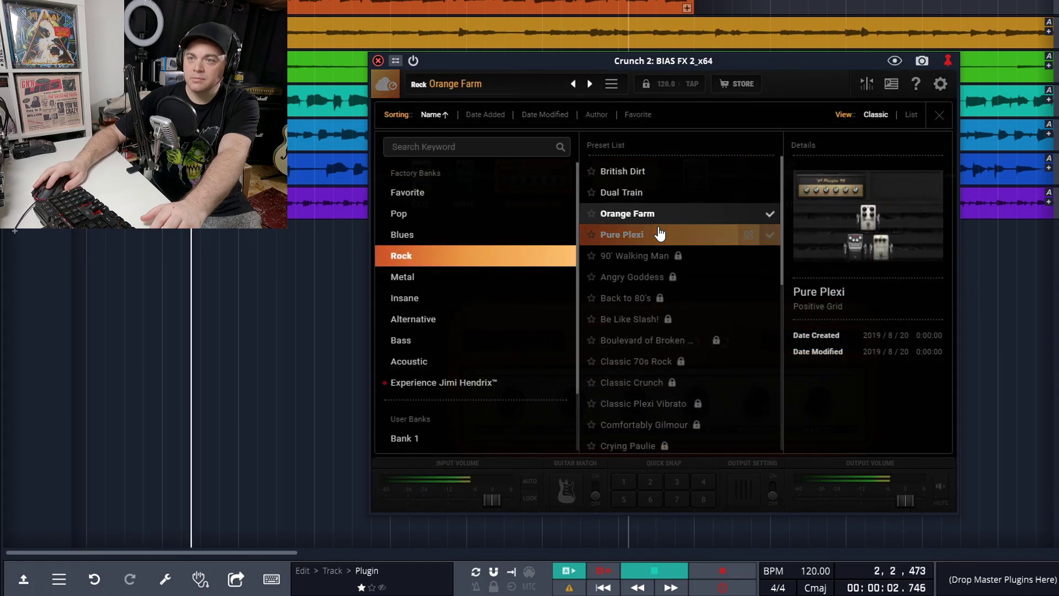
left_click(771, 256)
left_click(935, 114)
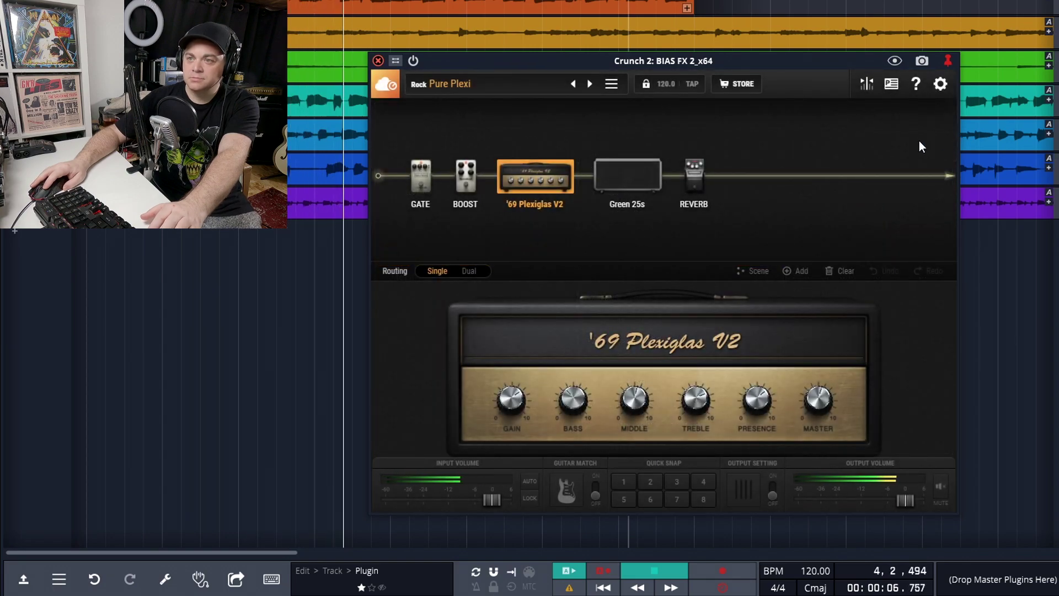
key("space")
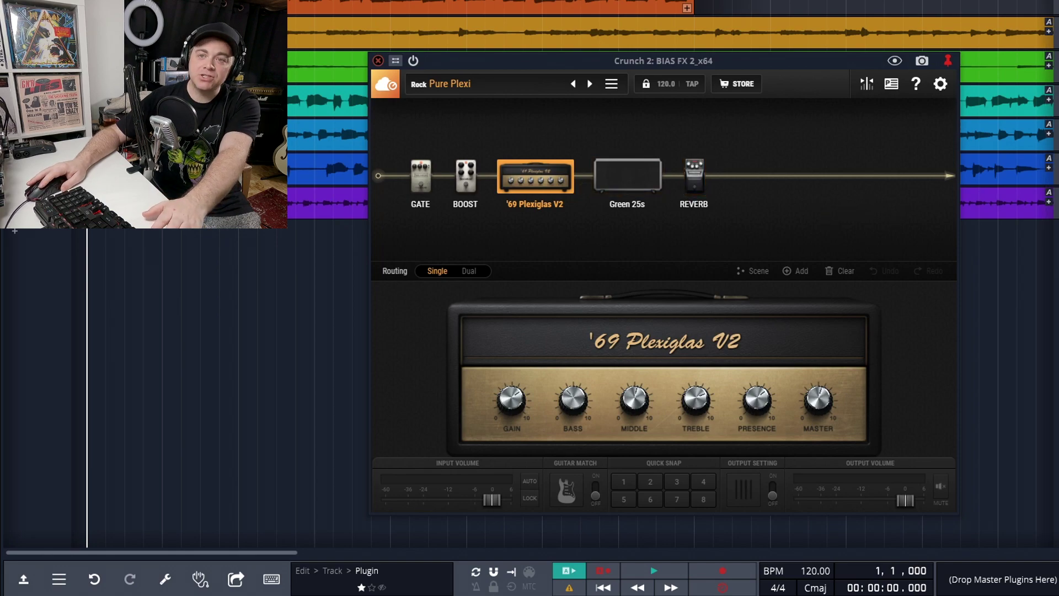
key("Escape")
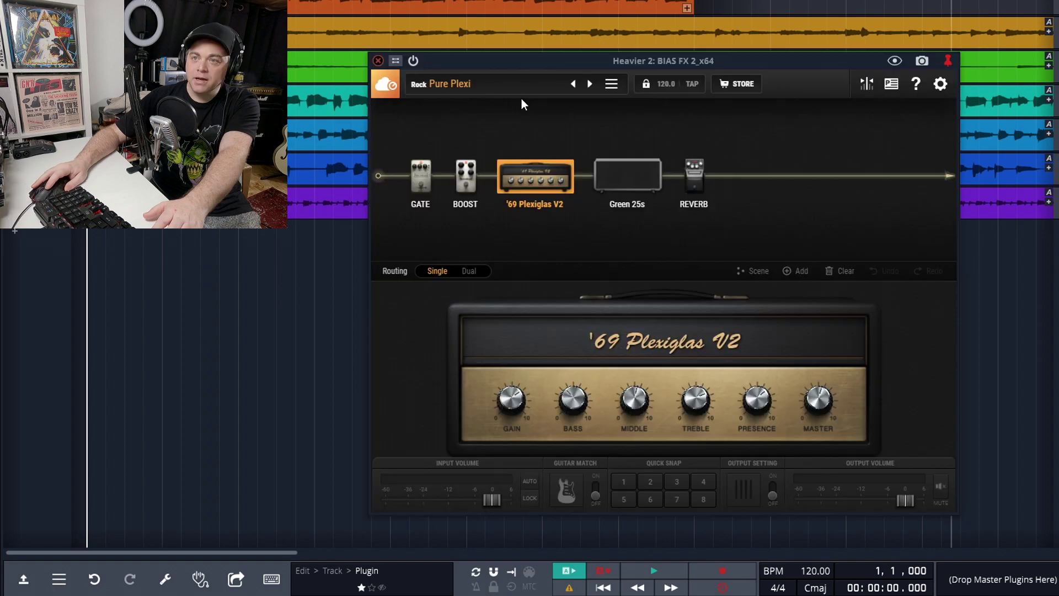
Step: Audition the Metal presets Captain Mark and Infernal Cowboys during playback
left_click(521, 98)
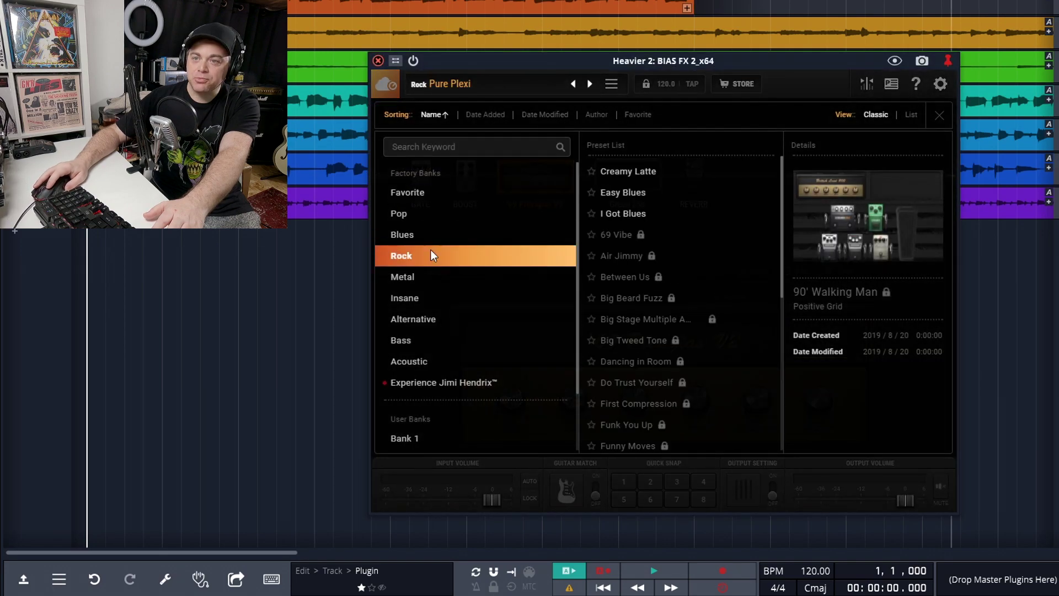
left_click(443, 281)
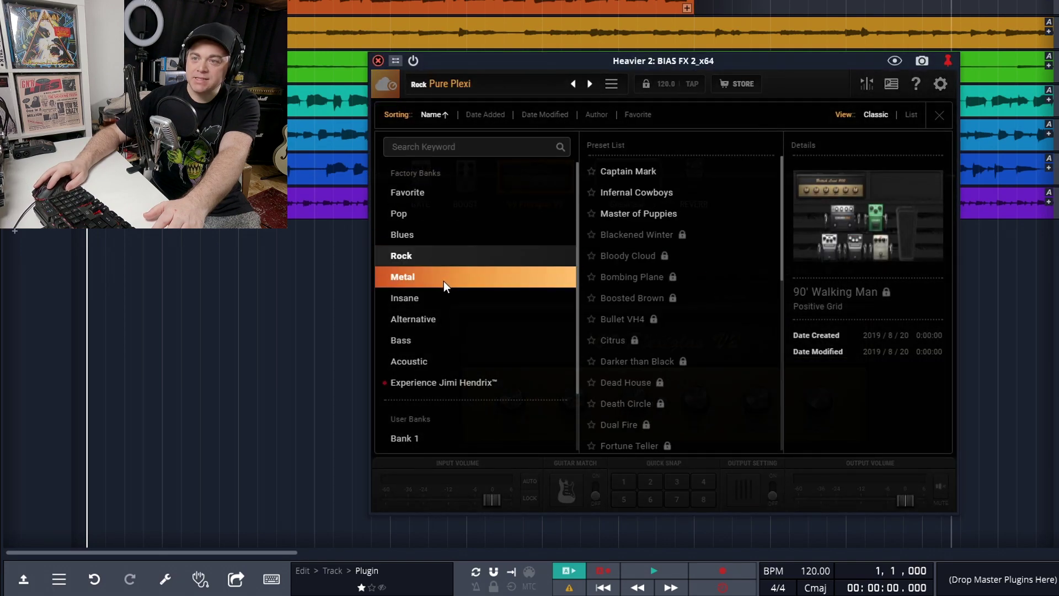
left_click(664, 177)
left_click(939, 115)
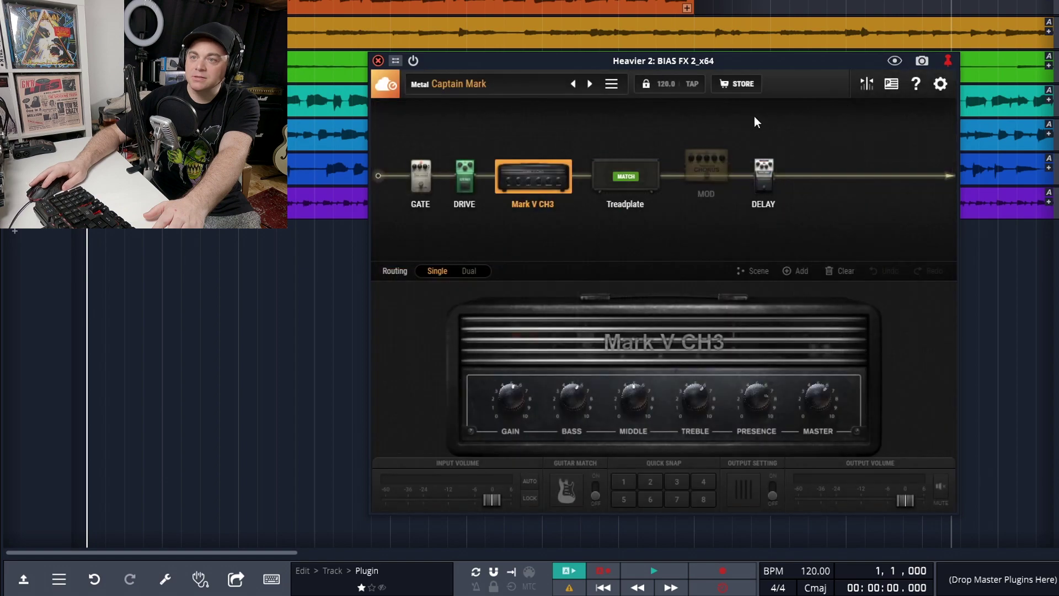
key("space")
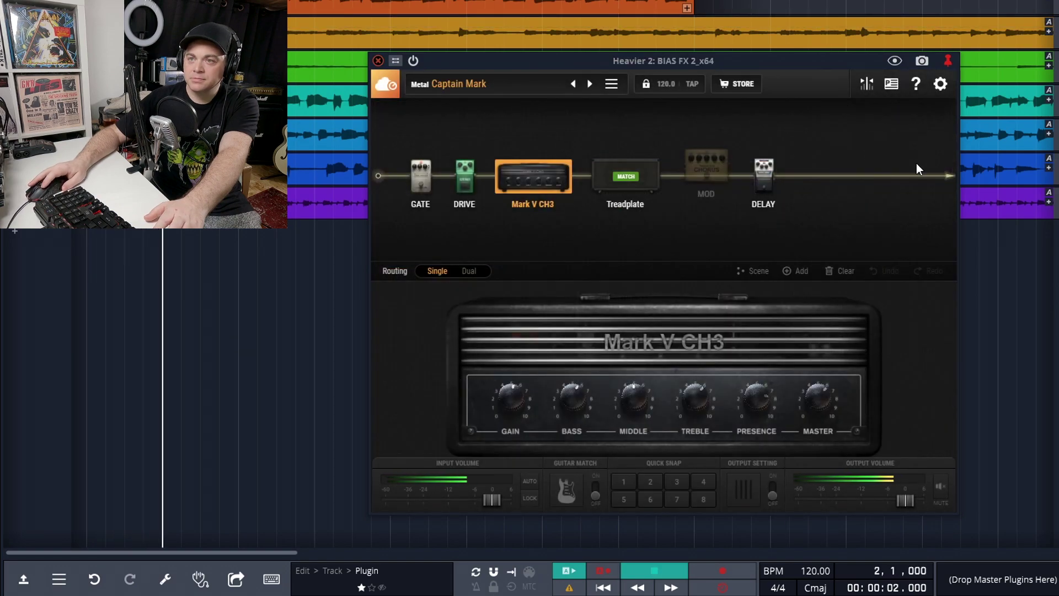
left_click(517, 91)
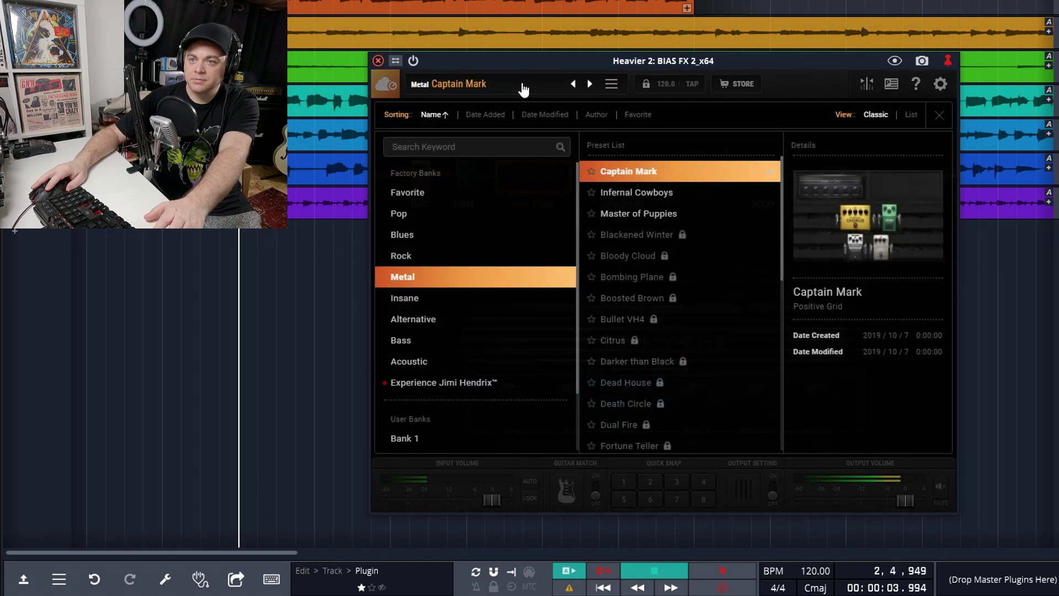
left_click(649, 197)
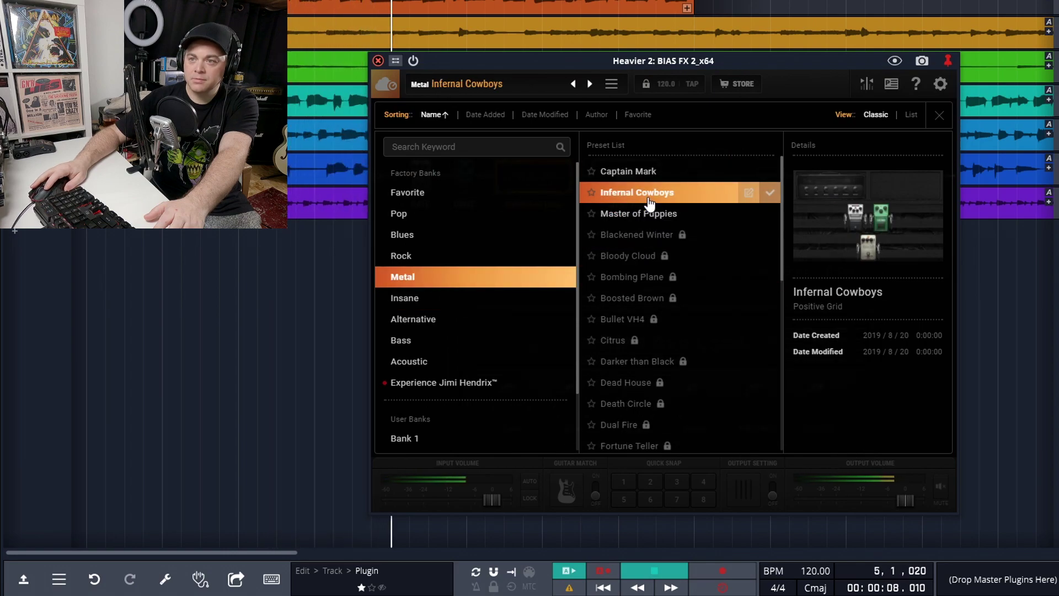
left_click(938, 114)
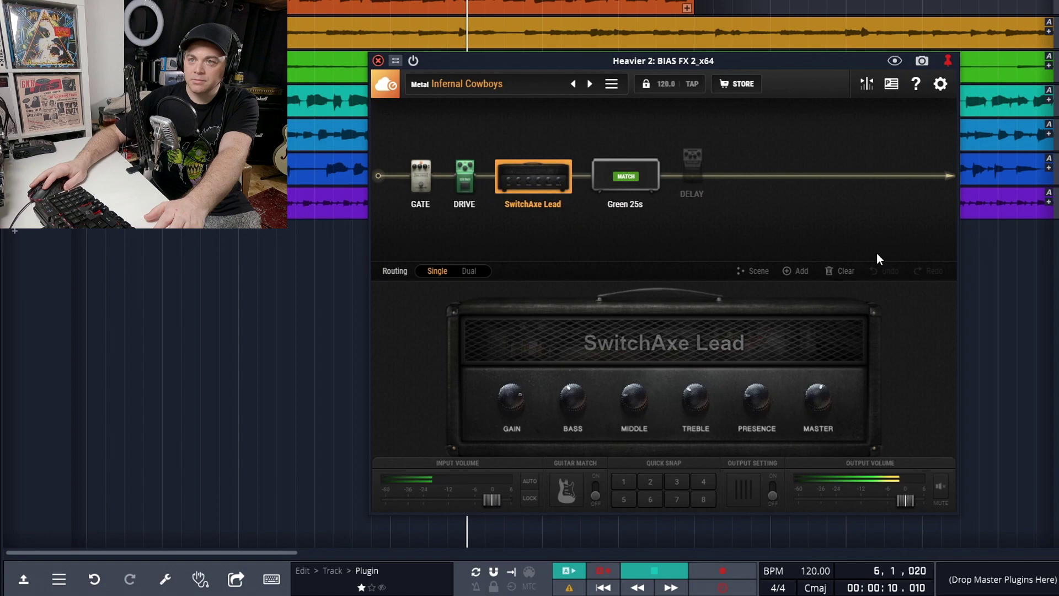
Step: Load the Metal preset Master of Puppies, return to the chain and stop playback
left_click(531, 95)
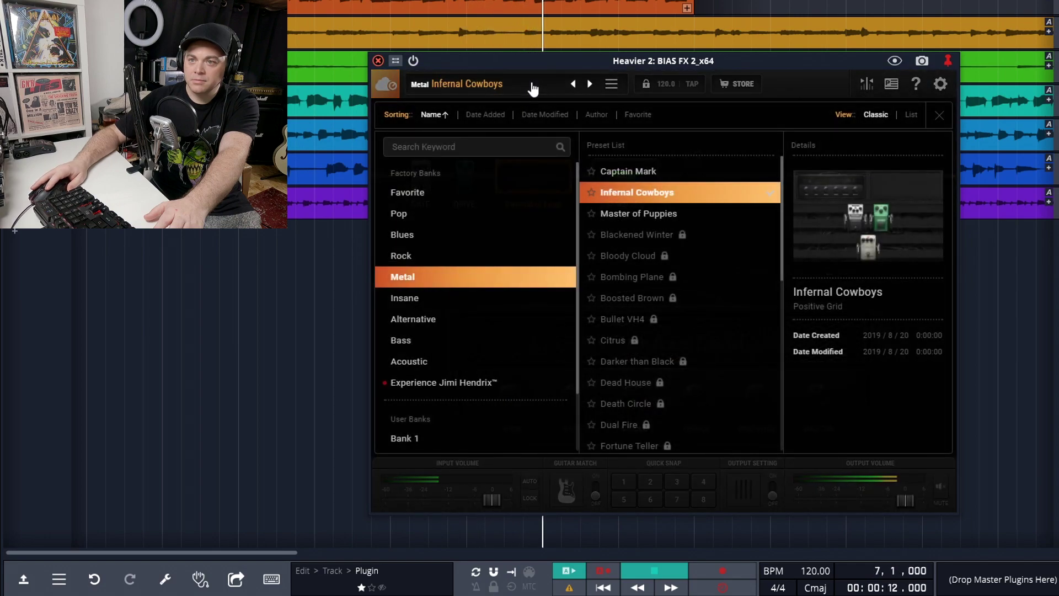
left_click(504, 279)
left_click(688, 212)
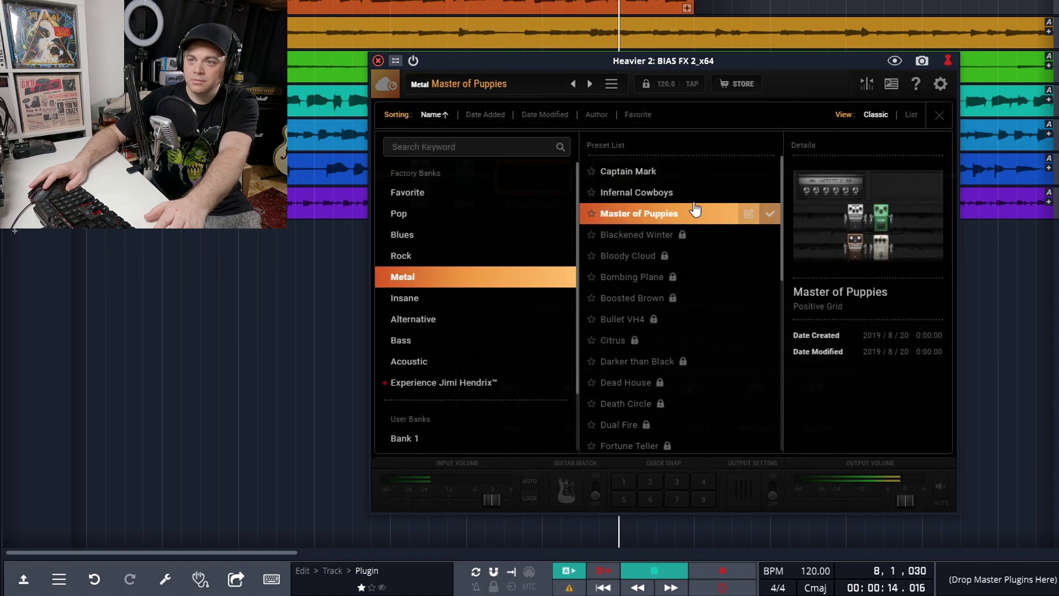
left_click(749, 171)
left_click(940, 114)
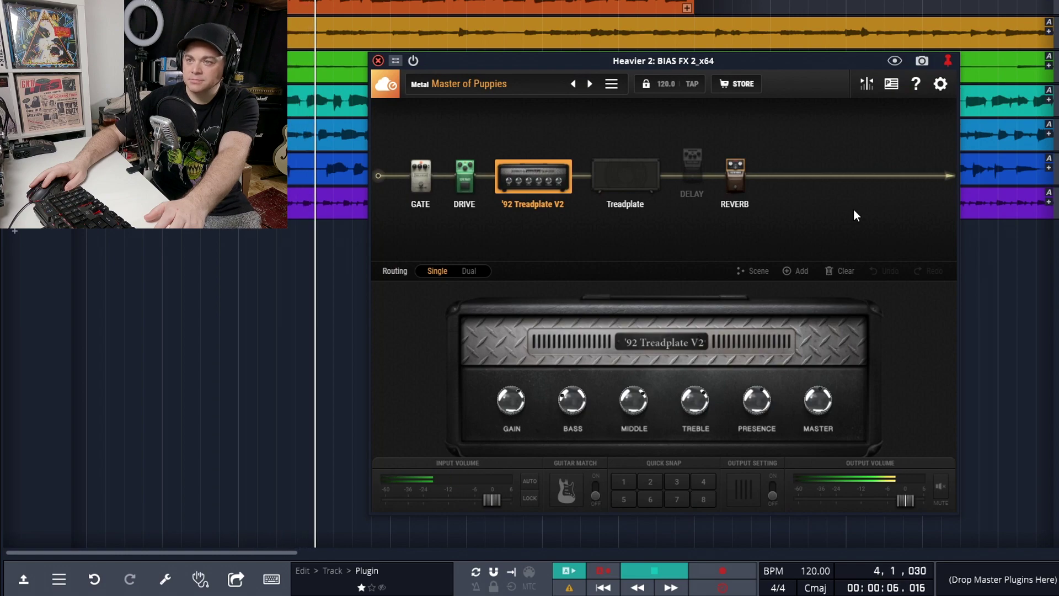
key("space")
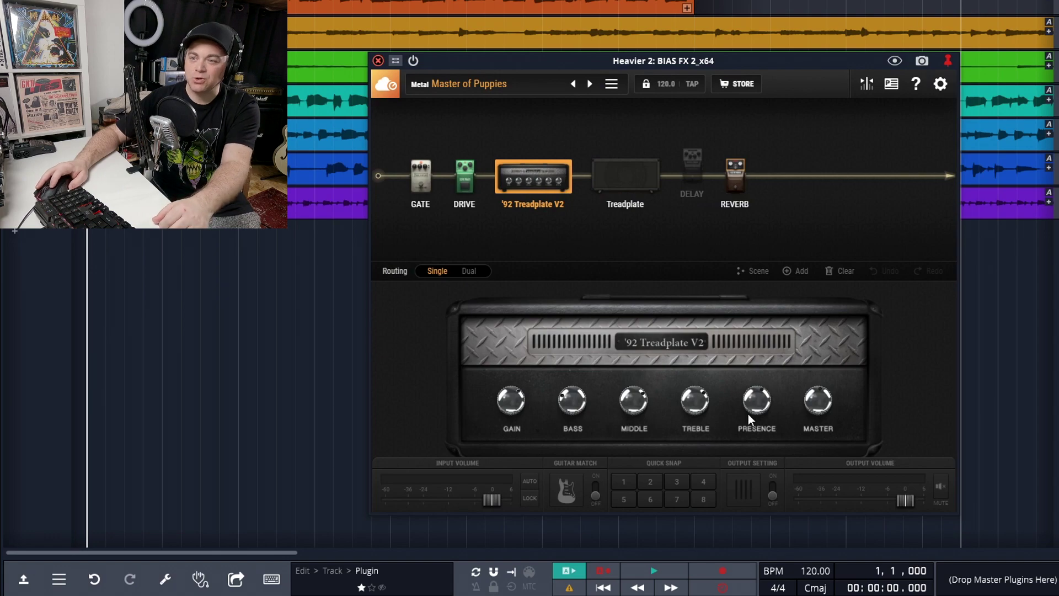
Step: Load the Acoustic preset A Cool Stick and view its chain
left_click(504, 89)
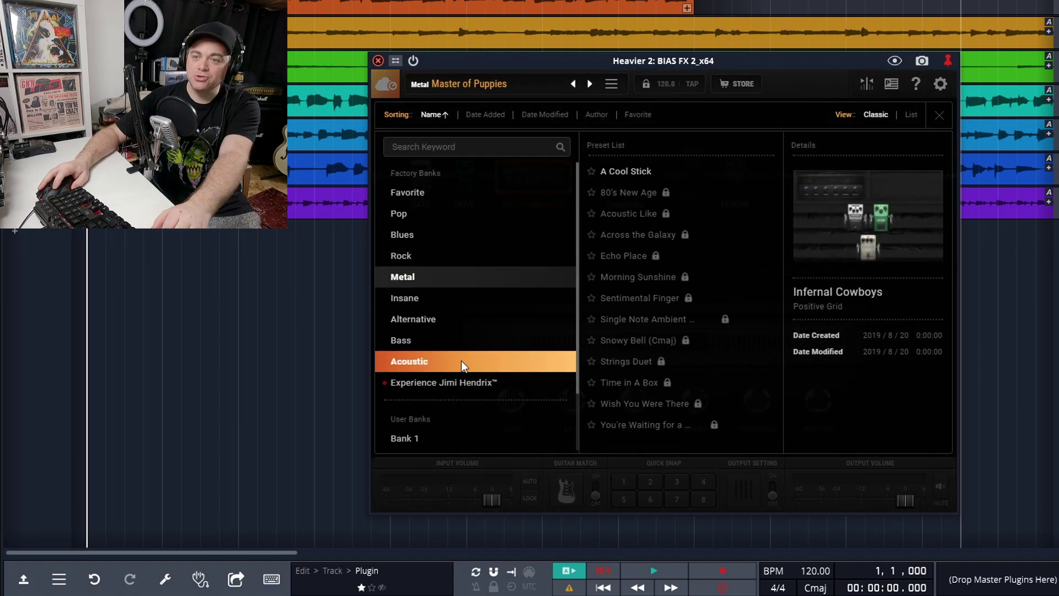
left_click(662, 172)
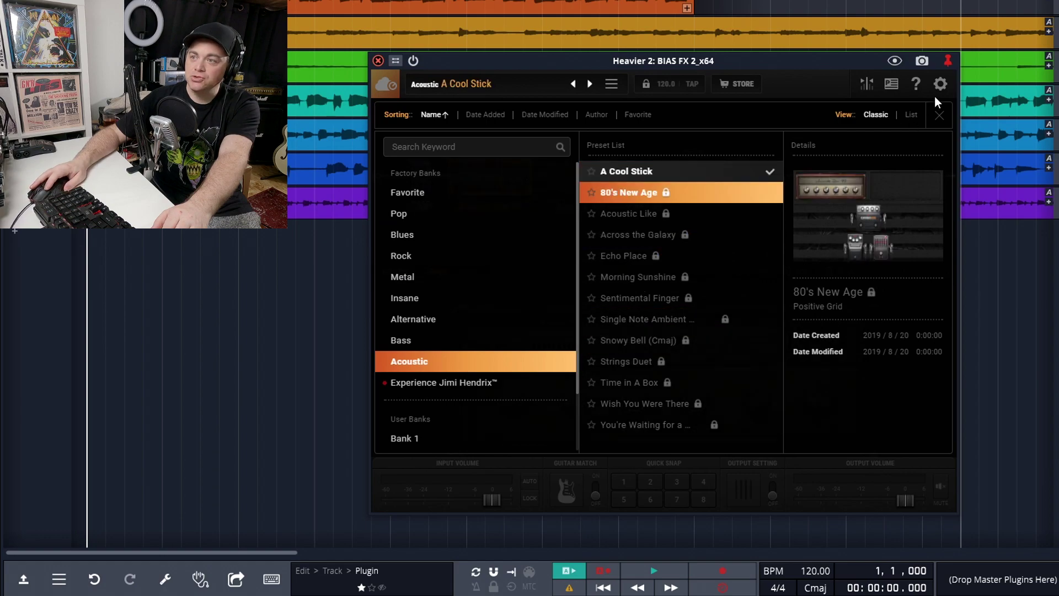
left_click(940, 113)
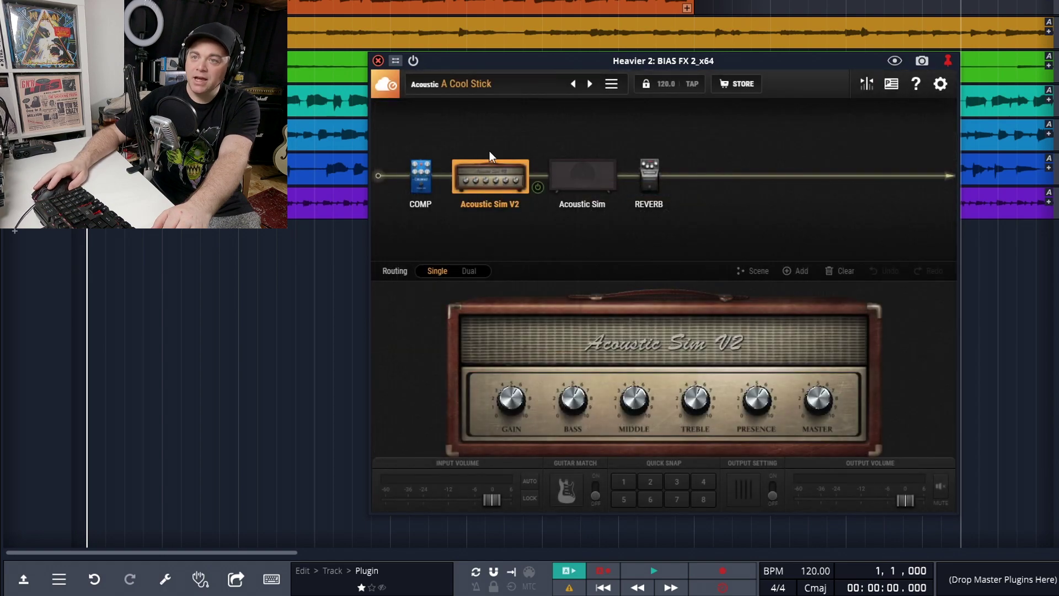
Step: Load the Bass preset Downtown Octave, then step to the next preset, Easy Steps
left_click(497, 87)
left_click(489, 340)
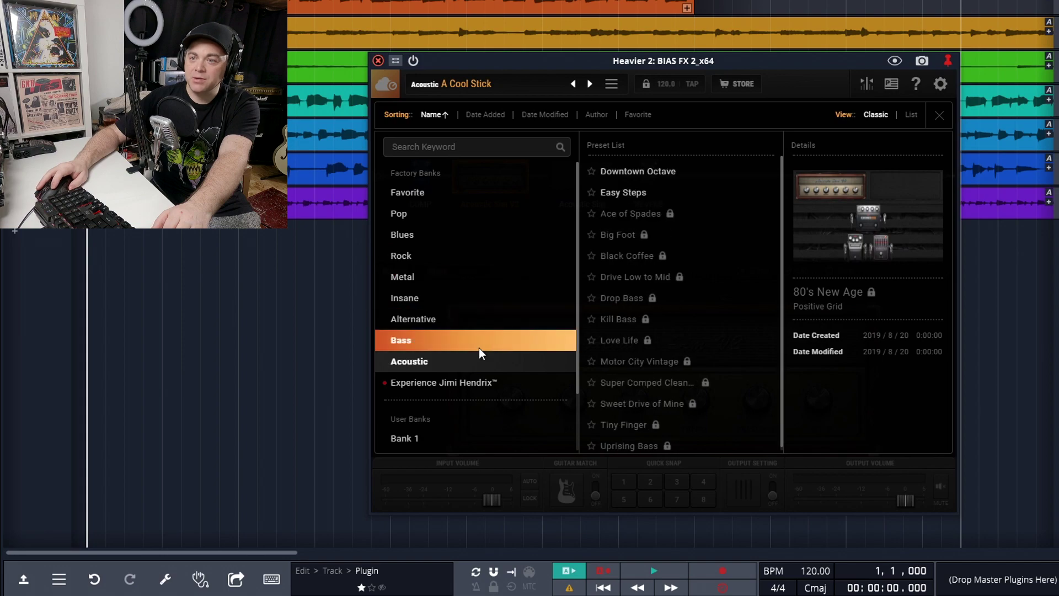
left_click(708, 176)
left_click(708, 173)
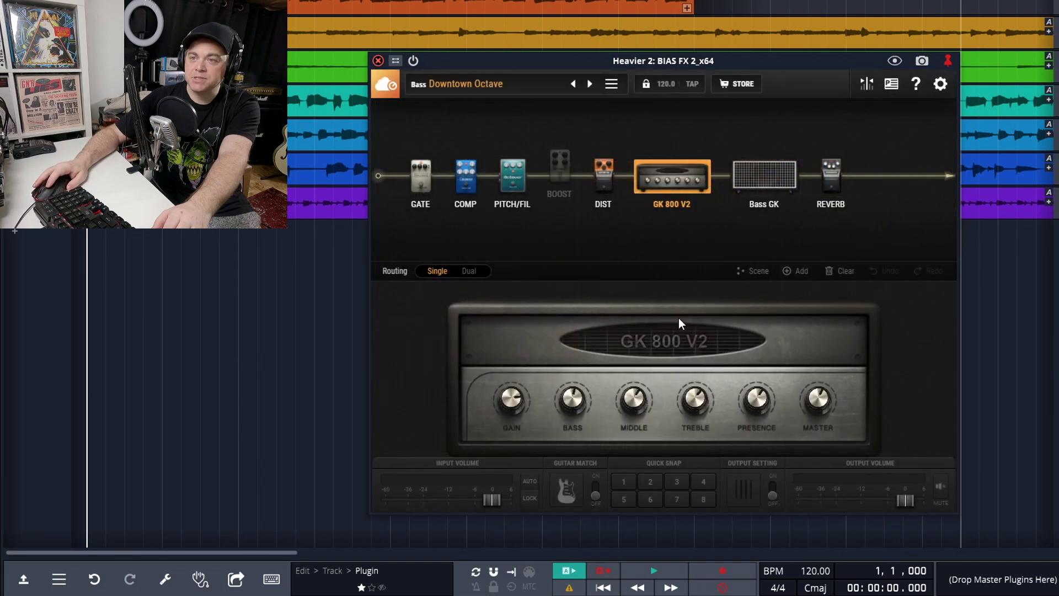
left_click(590, 84)
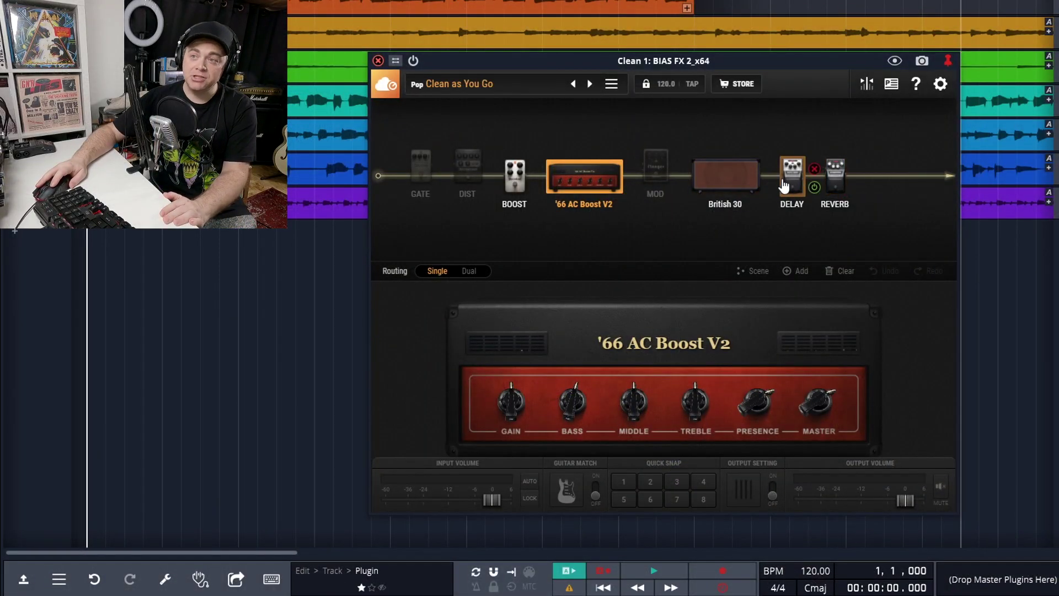
Step: Check alternatives for the DELAY pedal, keeping it, and open the Effect Finder to add an effect
double_click(794, 178)
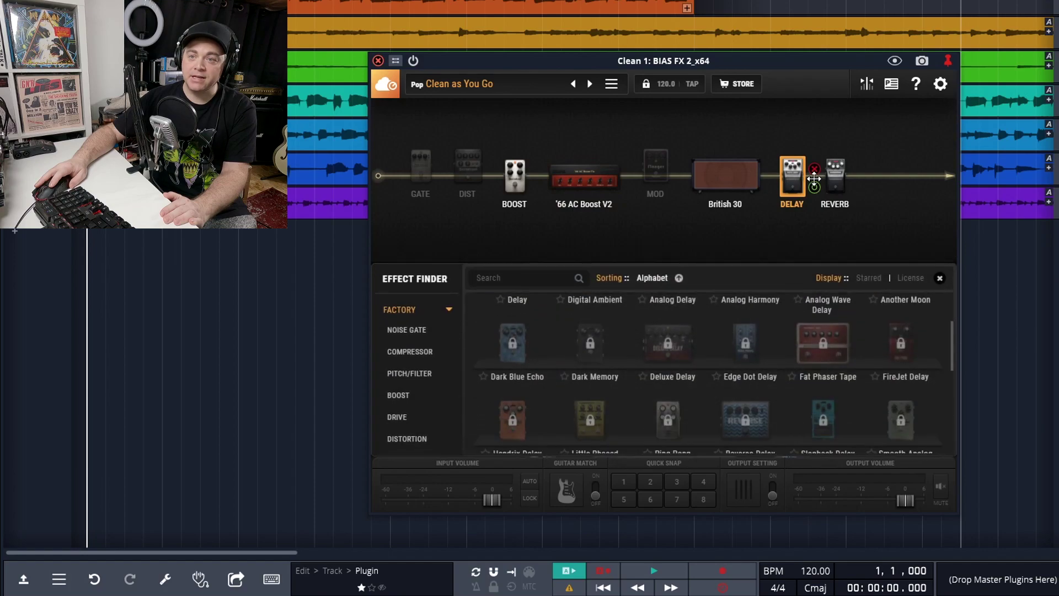
left_click(939, 279)
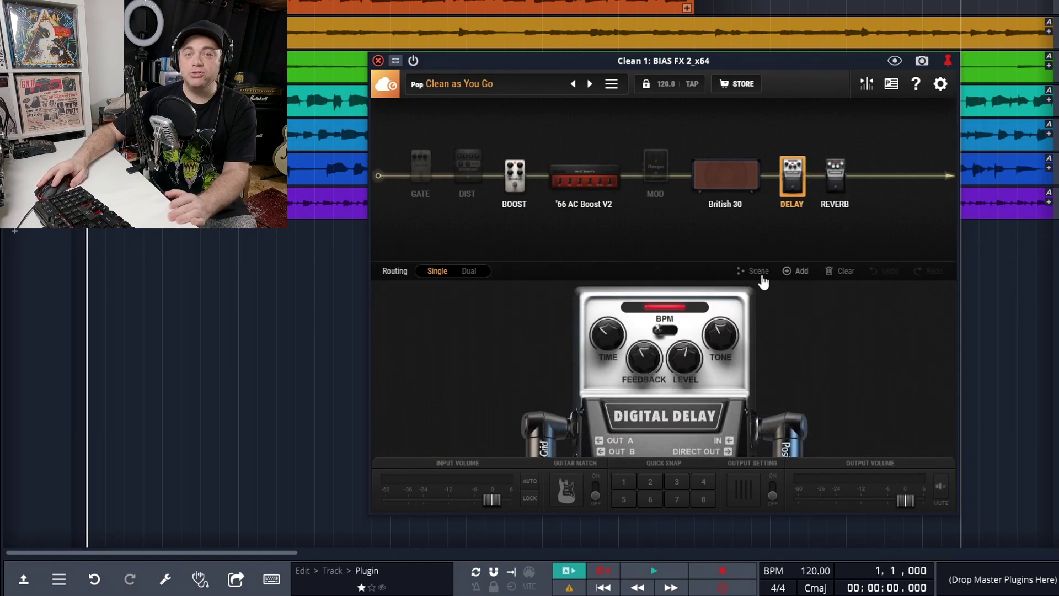
left_click(803, 272)
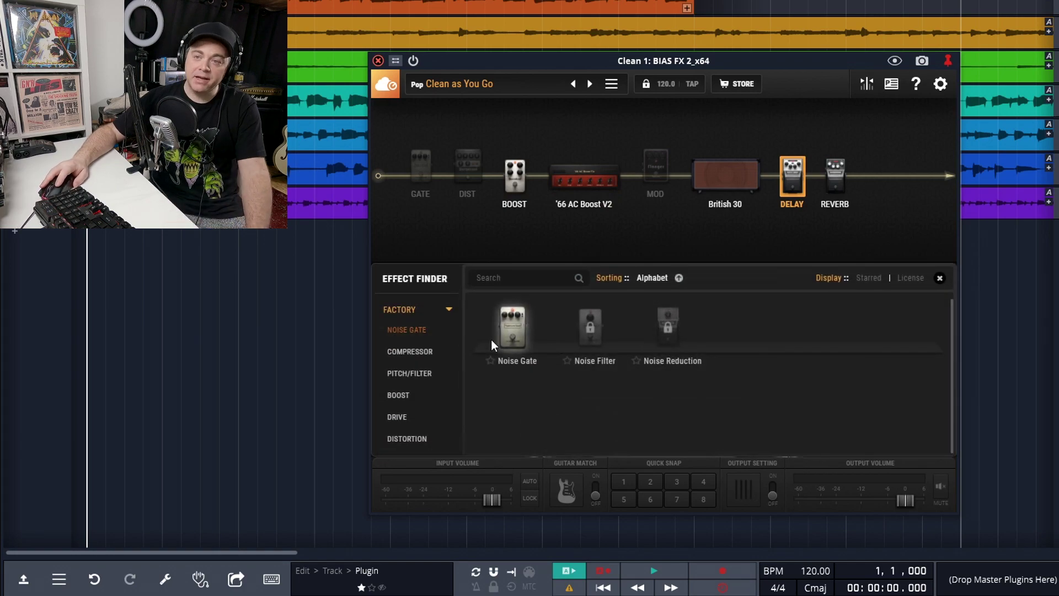
Step: Browse the Compressor, Pitch/Filter, Boost, Drive, Modulation, Delay and EQ effect categories
left_click(427, 358)
left_click(421, 375)
left_click(422, 395)
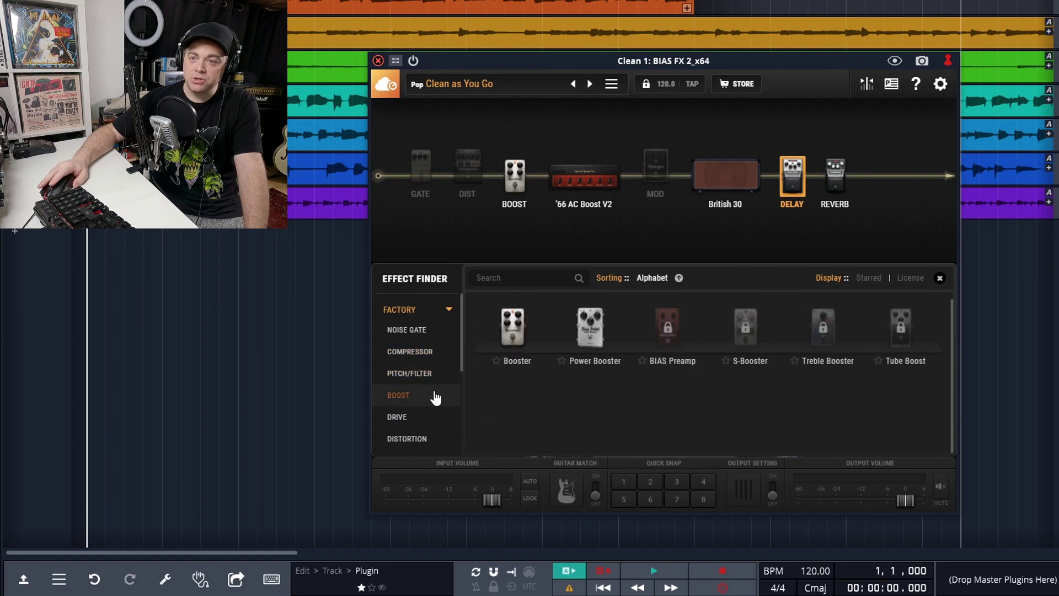
scroll(419, 406, "down", 3)
left_click(418, 357)
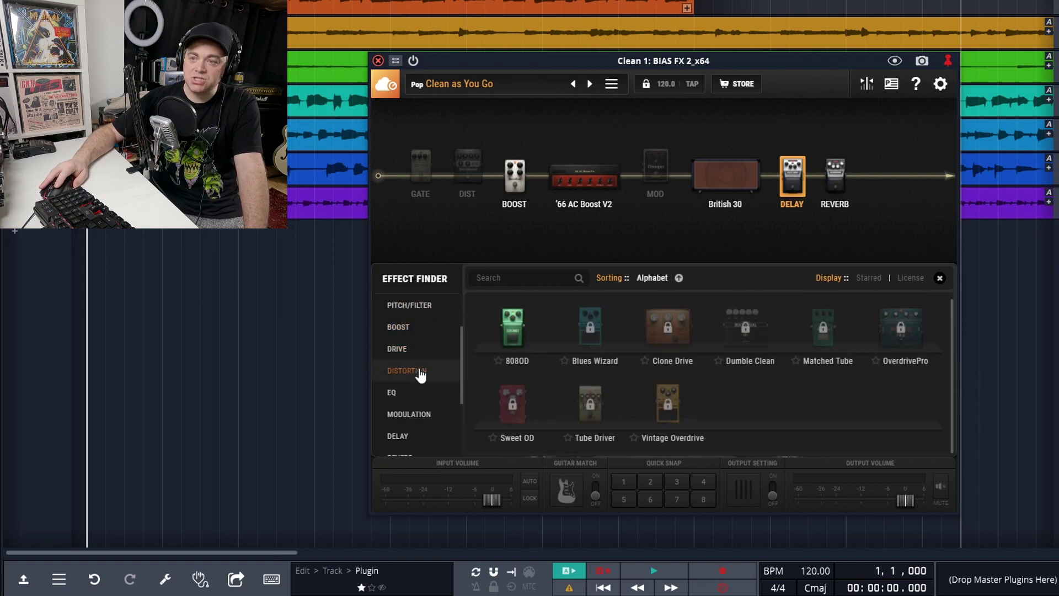
scroll(568, 368, "down", 5)
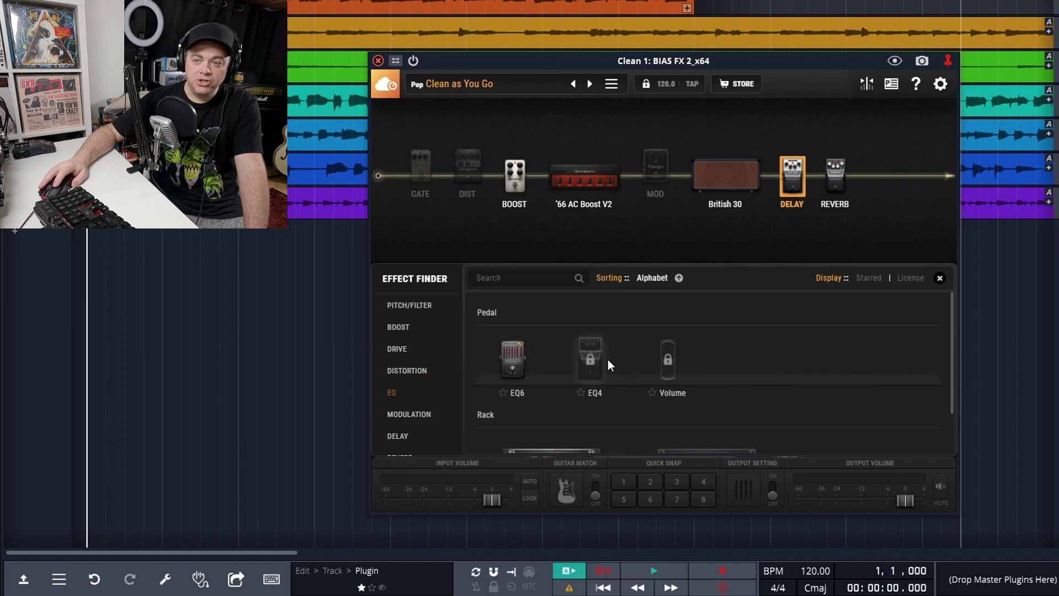
left_click(431, 415)
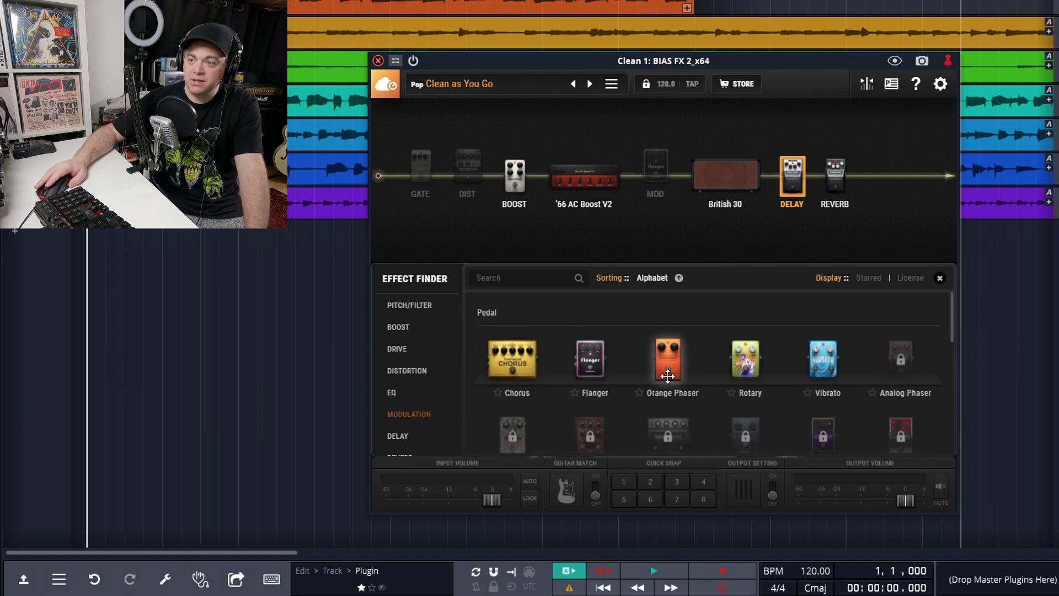
scroll(422, 405, "down", 3)
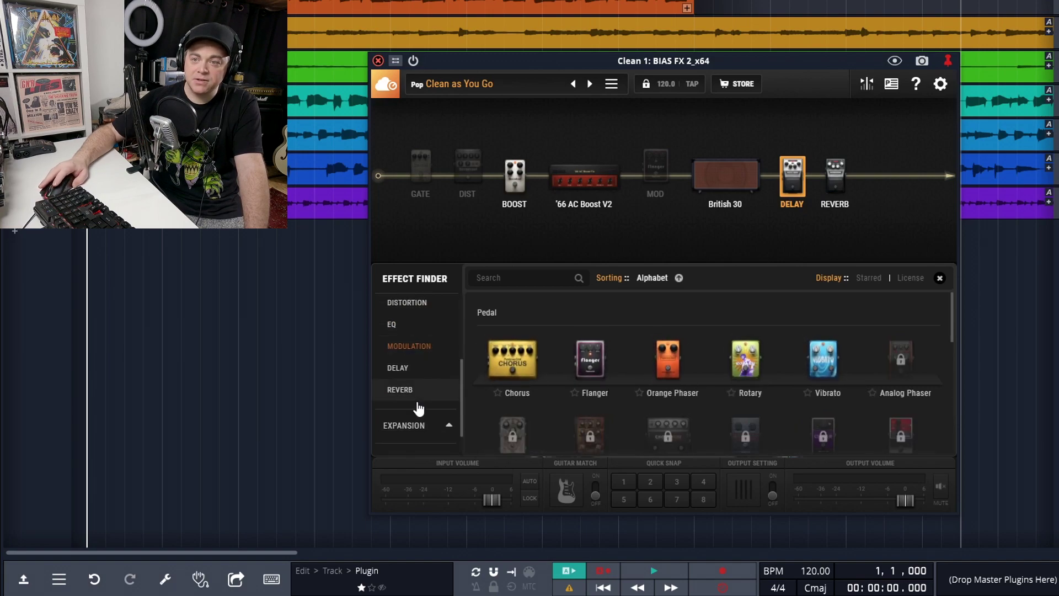
left_click(417, 374)
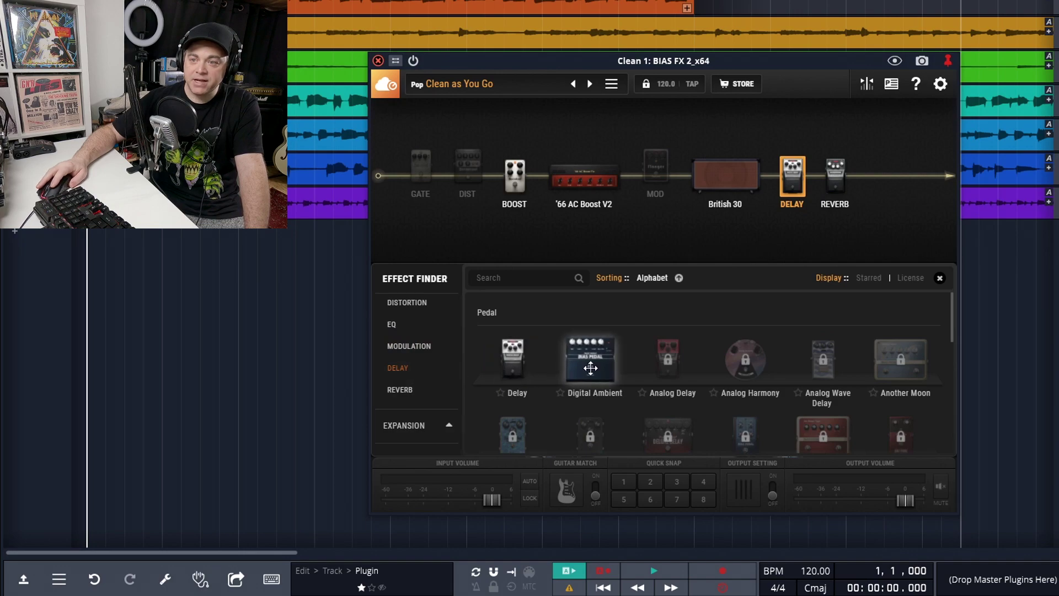
left_click(422, 393)
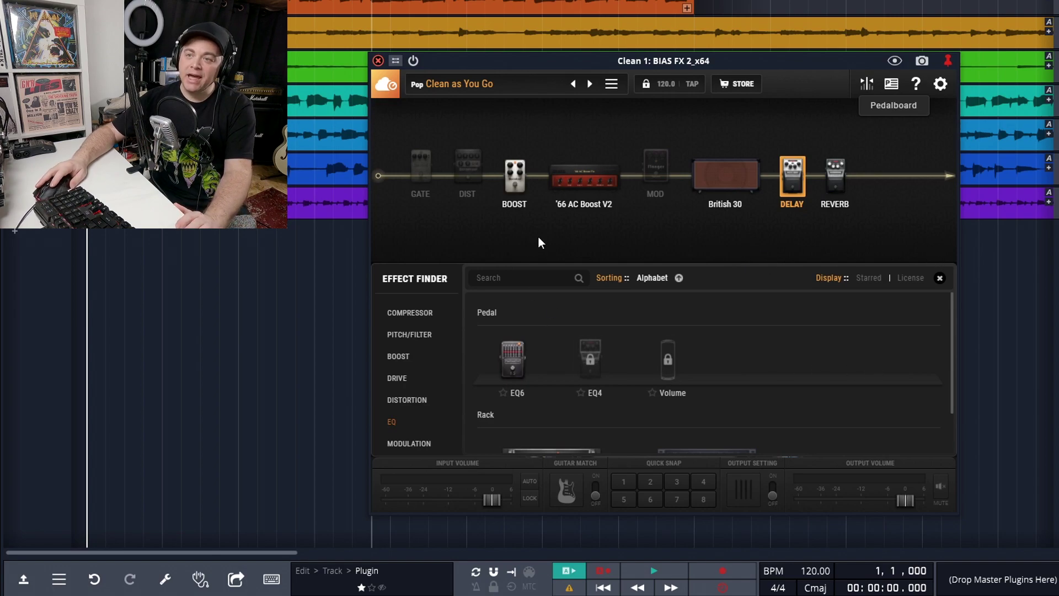
Step: Add the EQ10 rack and, from the Delay category, the Tape Delay Unit rack to the chain
scroll(710, 381, "down", 2)
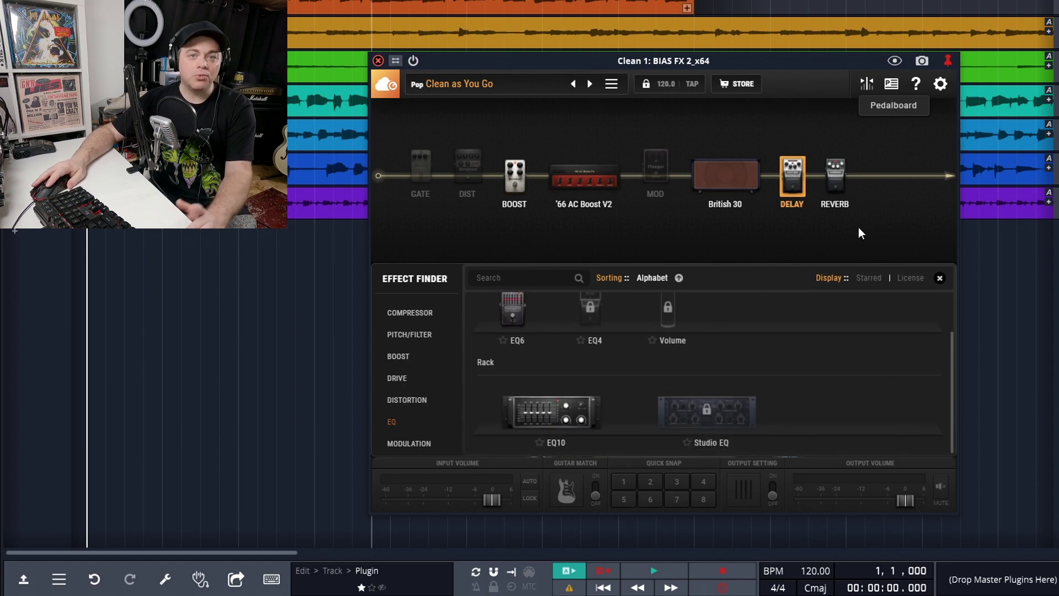
double_click(551, 412)
scroll(422, 406, "down", 3)
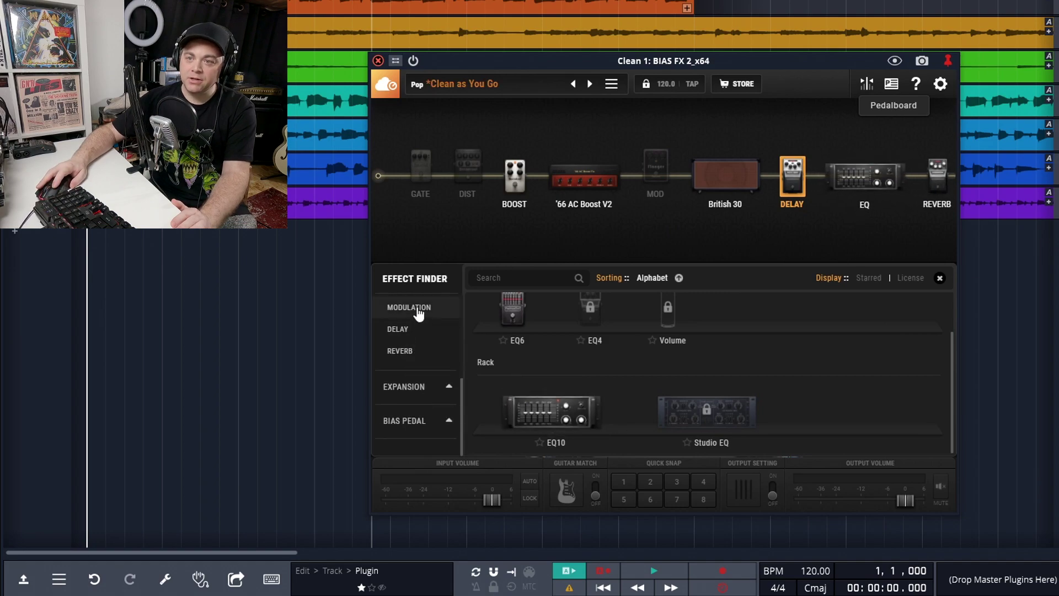
left_click(417, 337)
scroll(535, 397, "down", 5)
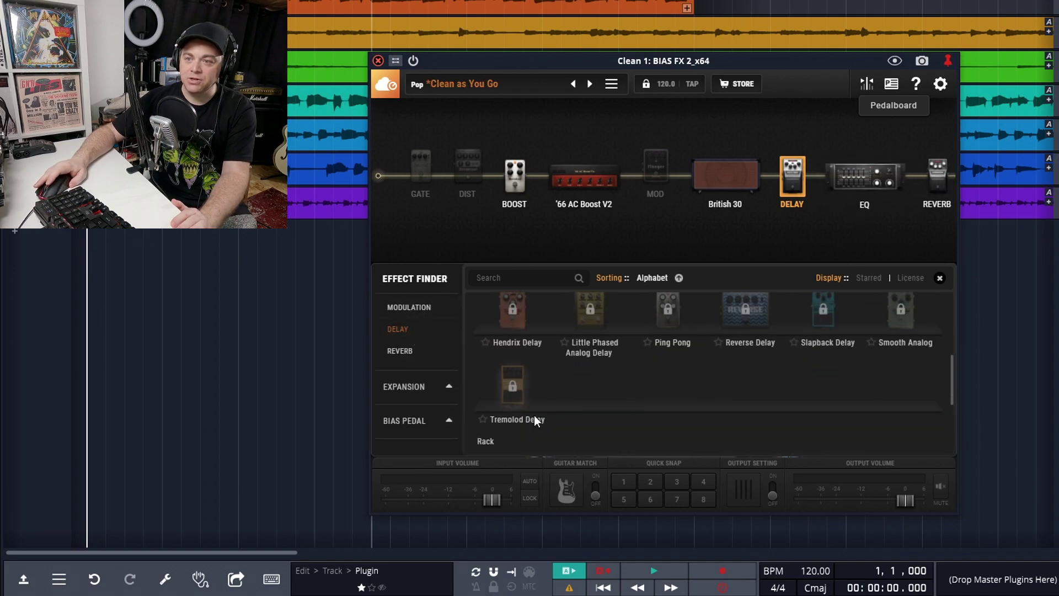
double_click(549, 356)
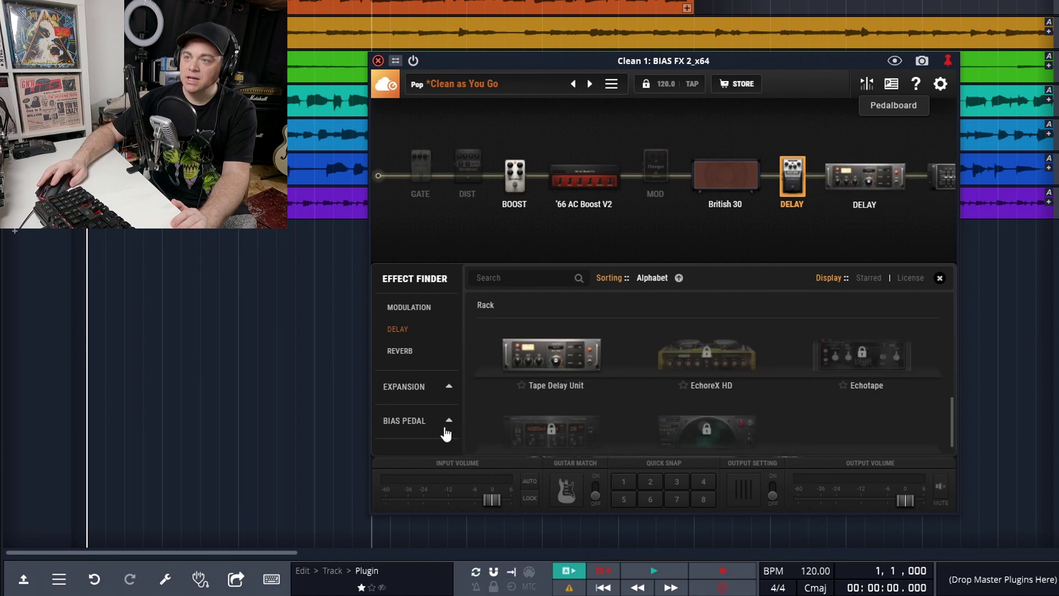
Step: Show the rack view beside the EQ10, then enlarge and close the Tape Delay Unit
left_click(892, 85)
left_click(949, 265)
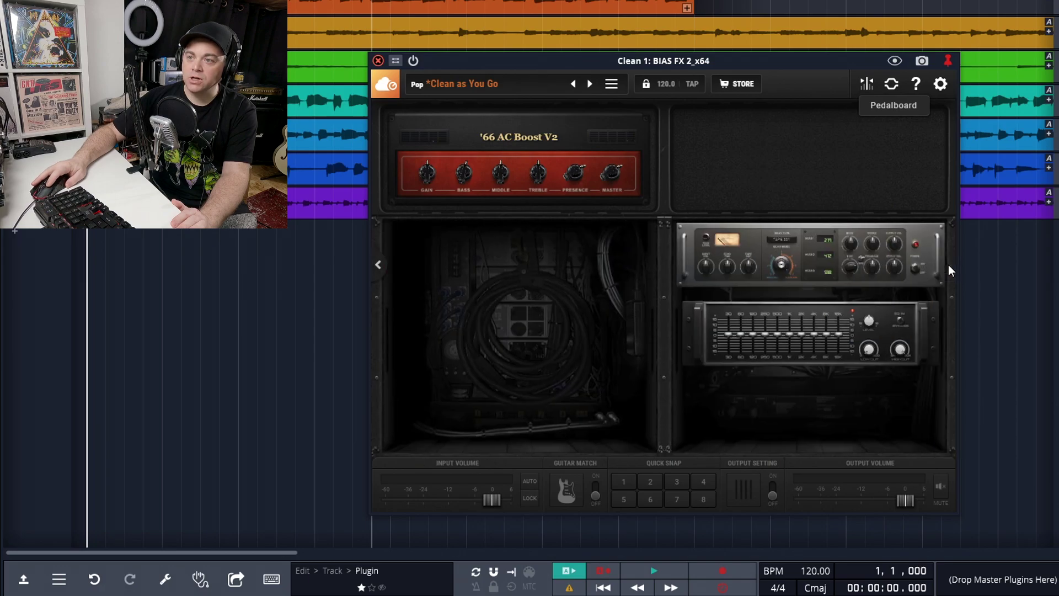
left_click(750, 242)
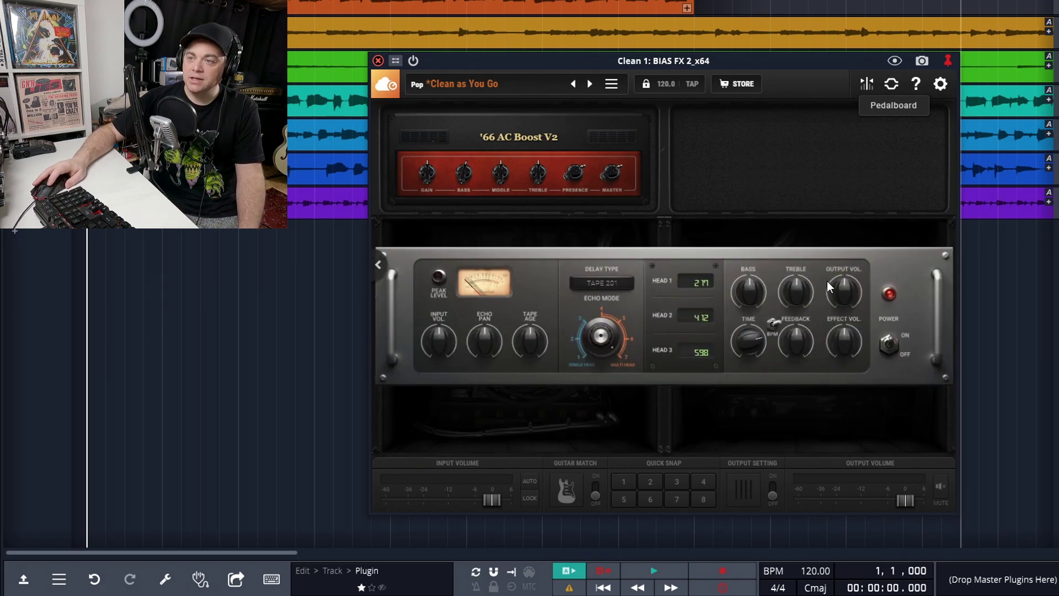
left_click(743, 399)
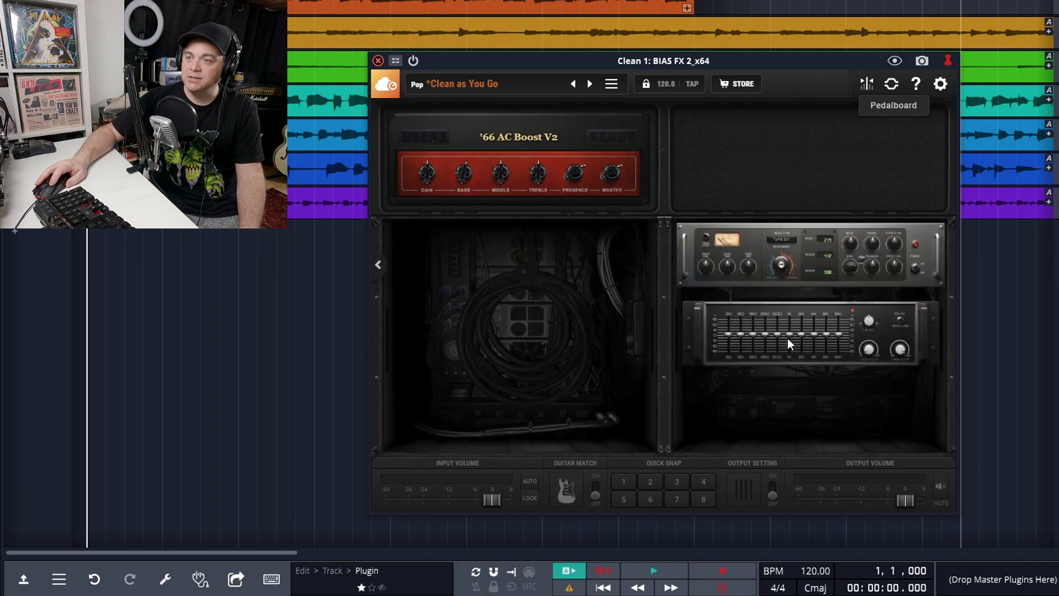